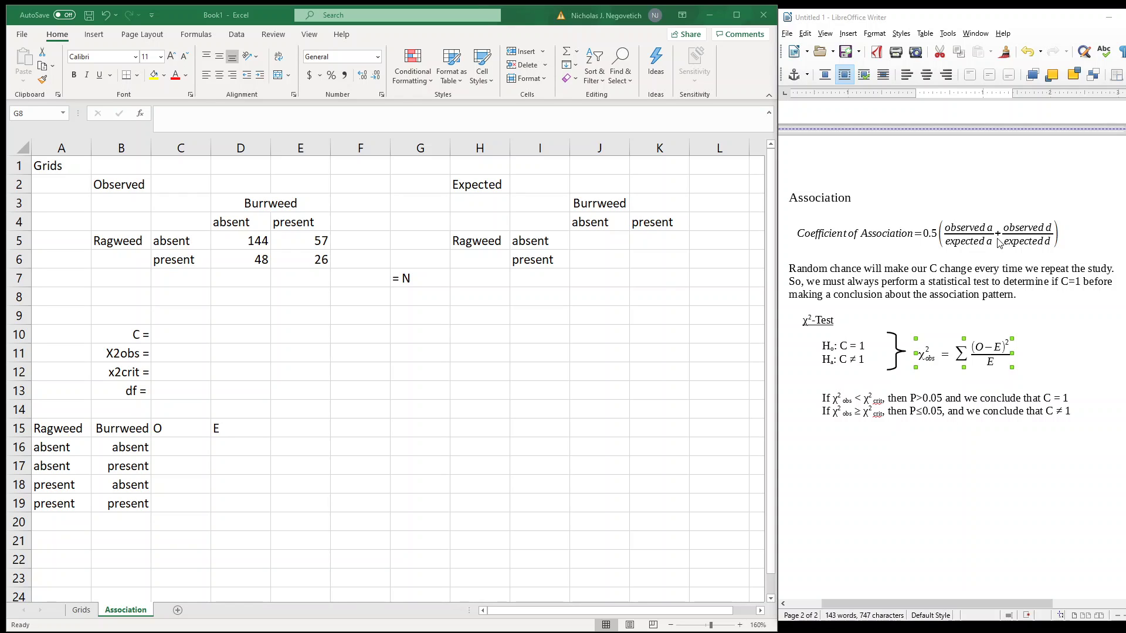
Step: Centre the four observed counts 144, 57, 48 and 26 in D5:E6
left_click(978, 419)
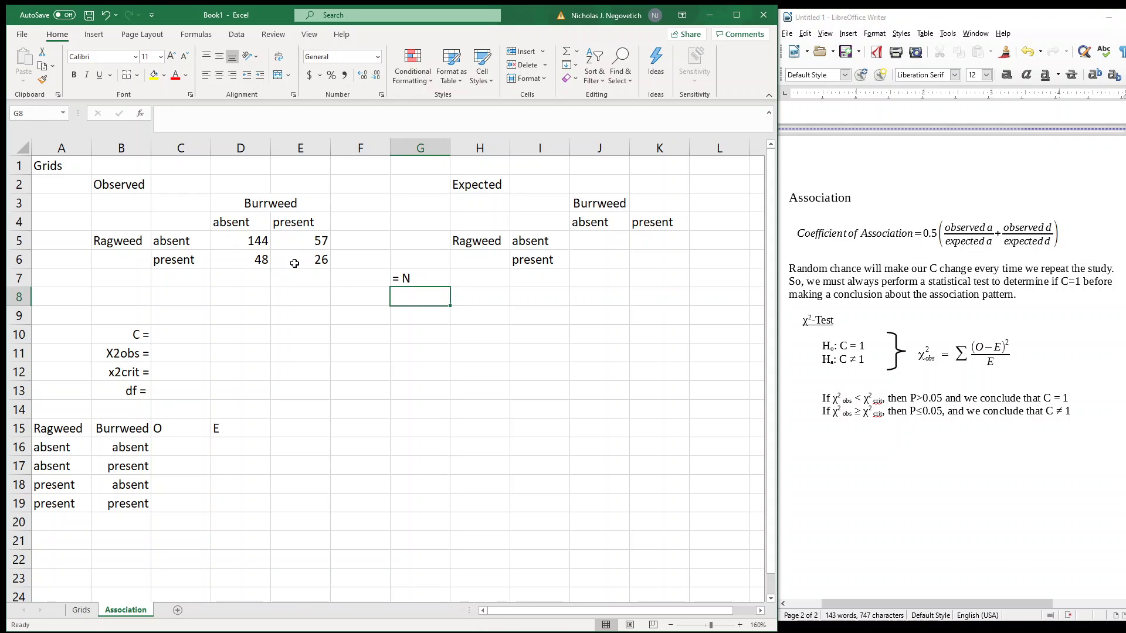
left_click_drag(294, 259, 241, 243)
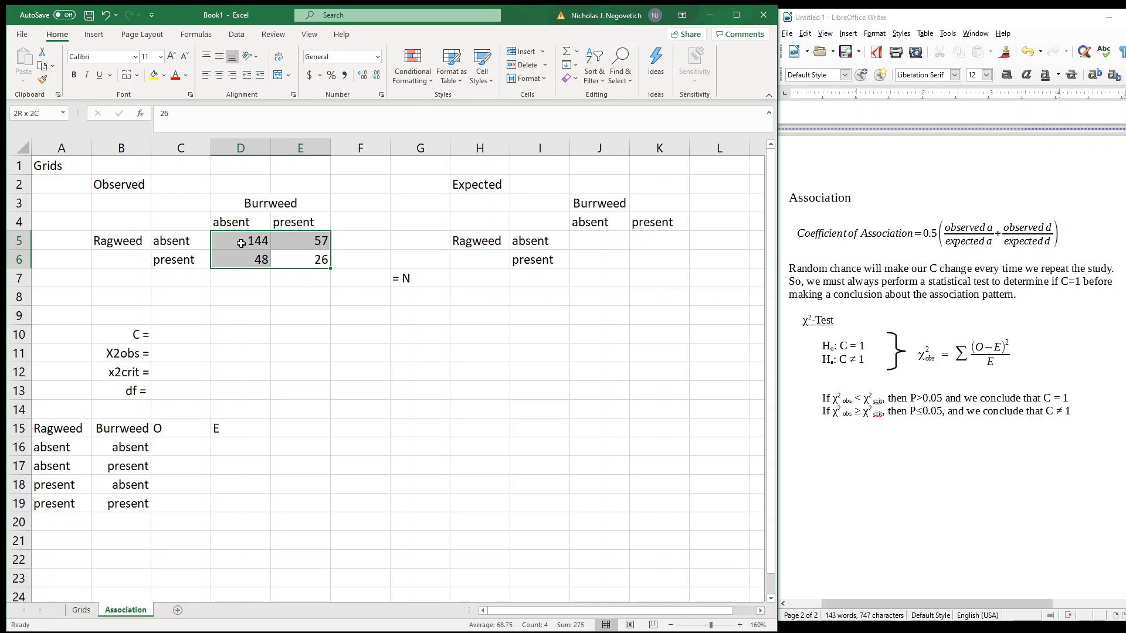
left_click(218, 75)
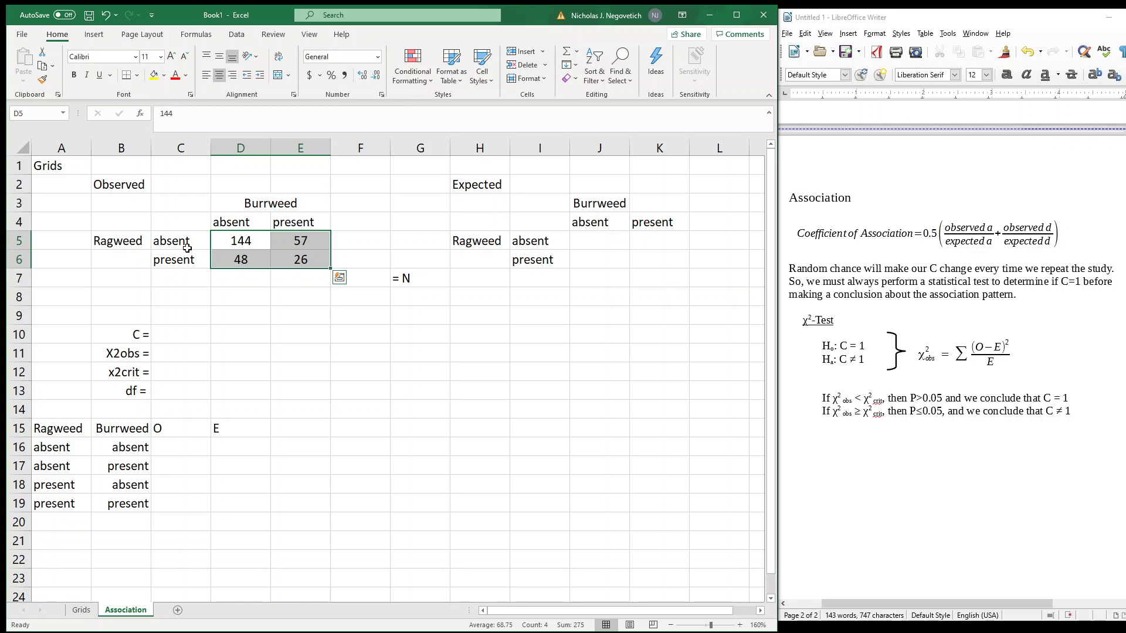
left_click(232, 240)
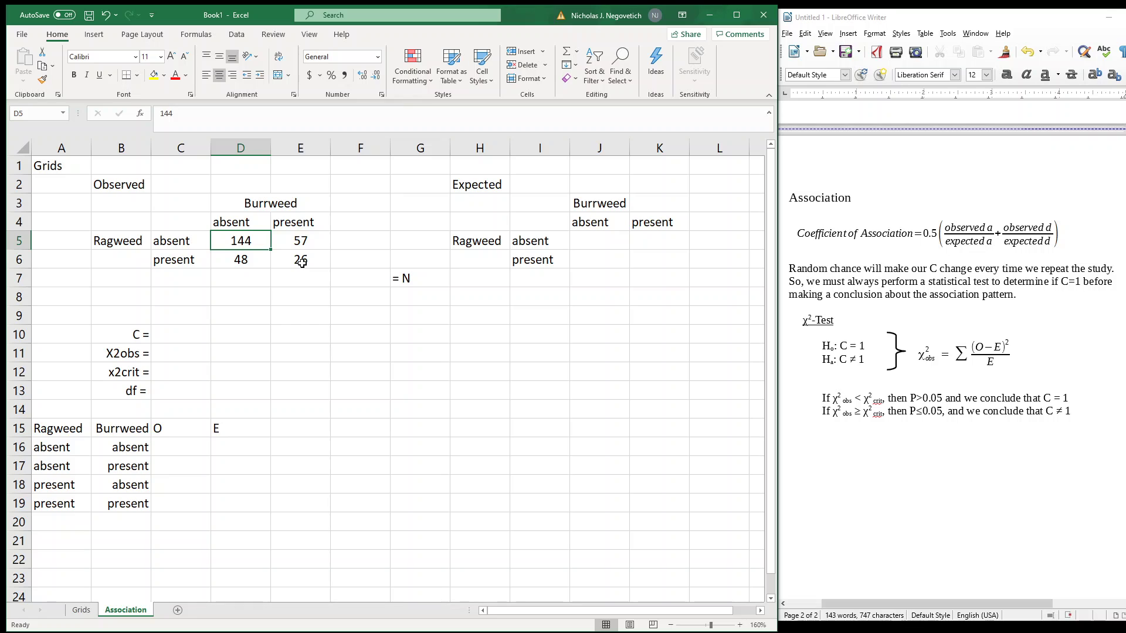
Step: Enter =SUM(D5:E6) in F7 to total the observed counts as 275
left_click(356, 278)
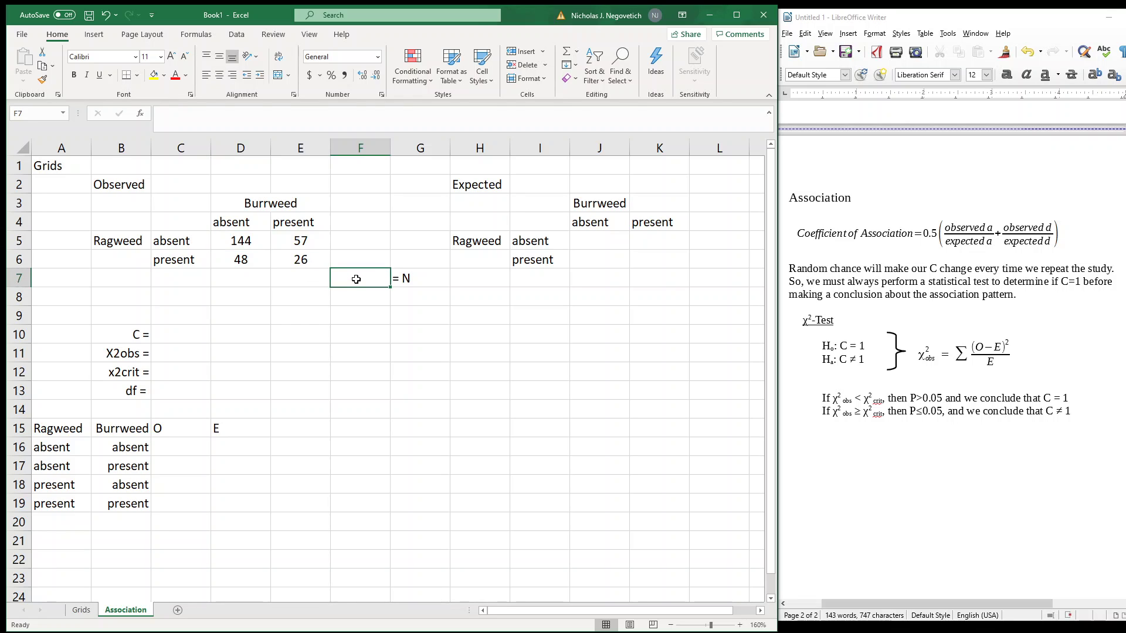
type("=sum(")
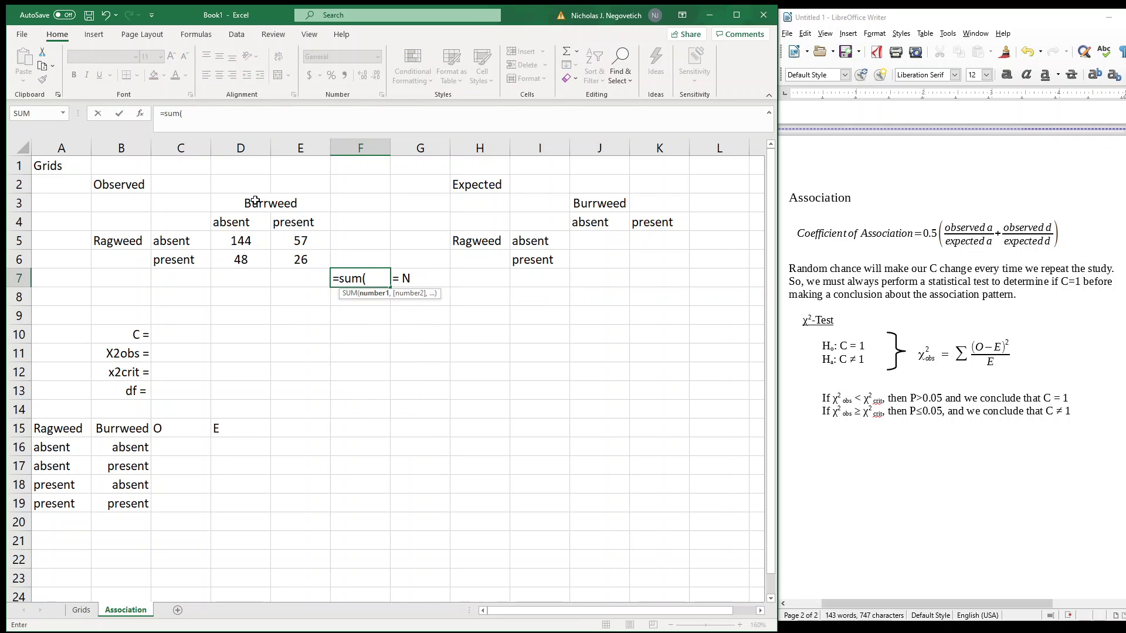
left_click_drag(241, 242, 279, 252)
type(")")
key("Return")
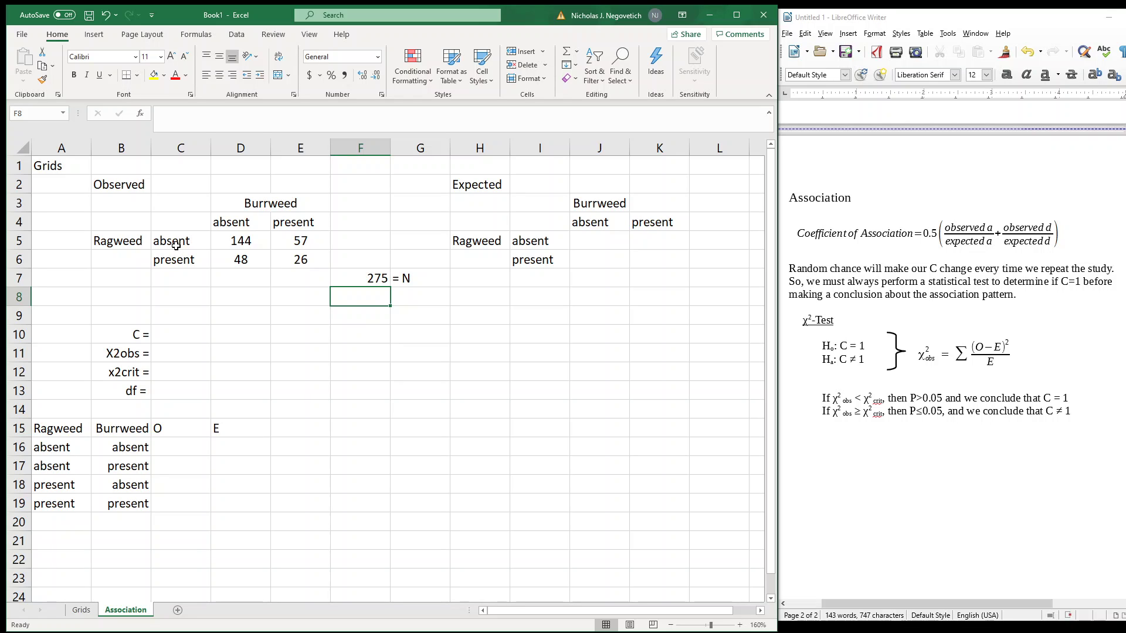
Step: Add a 'row total' heading in F4 with row sums 201 and 74 in F5:F6
left_click(366, 225)
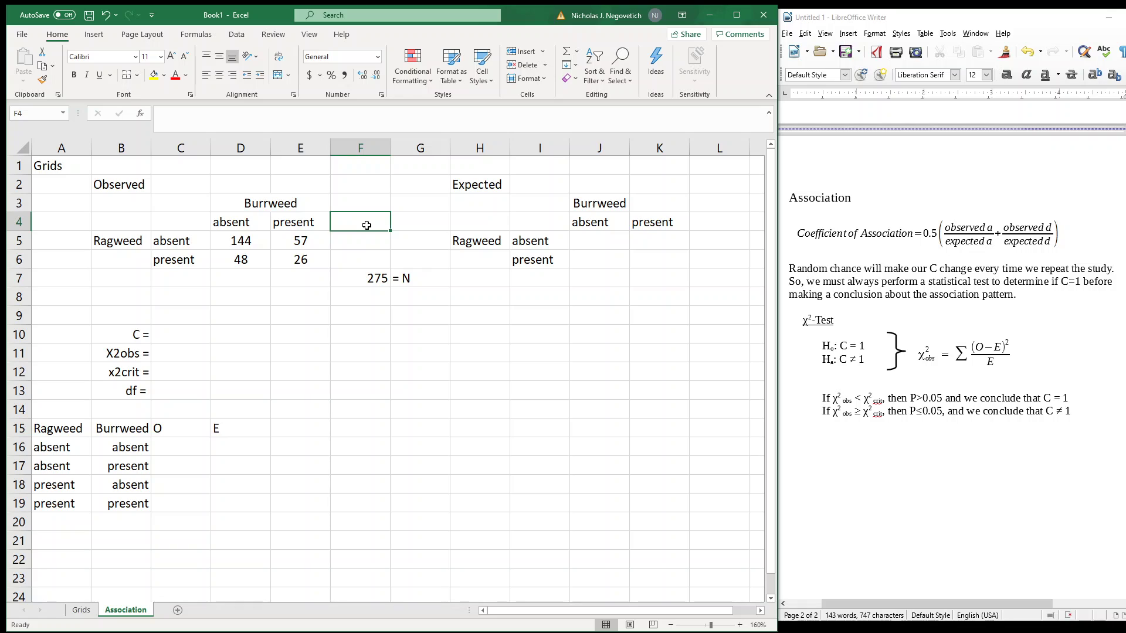
type("row sum")
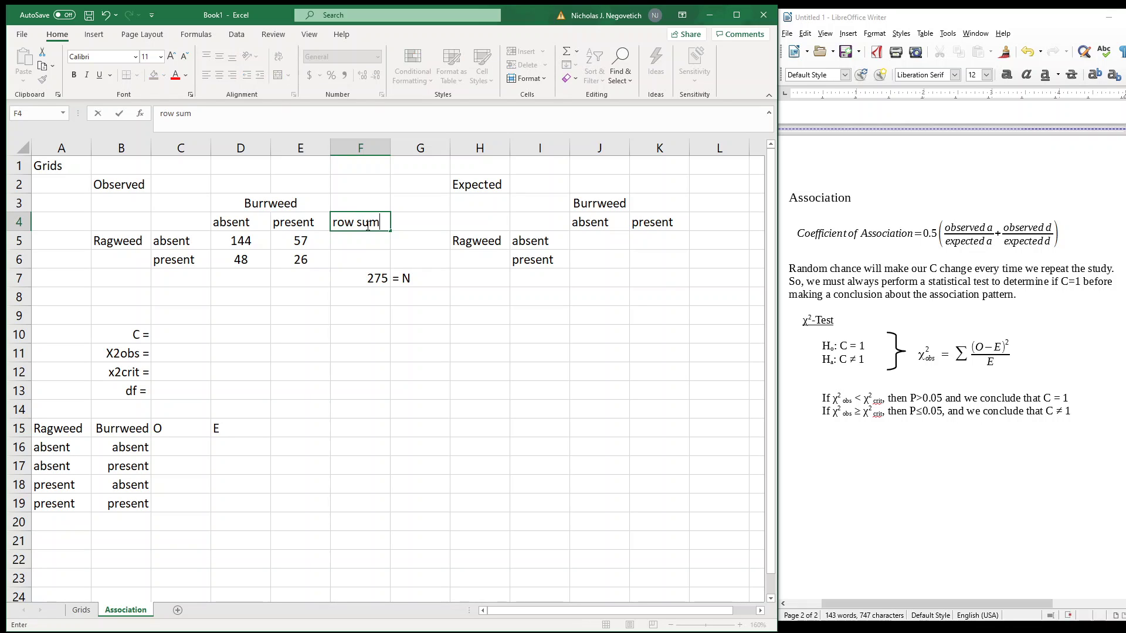
key("BackSpace")
key("BackSpace")
key("BackSpace")
type("total")
key("Return")
type("=")
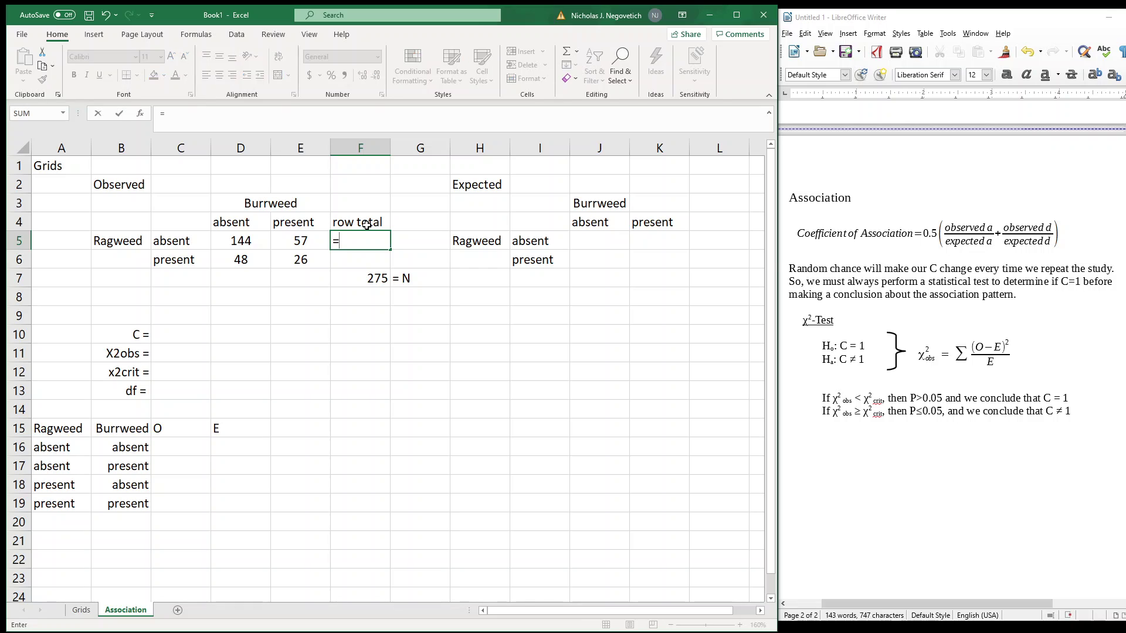
type("sum(")
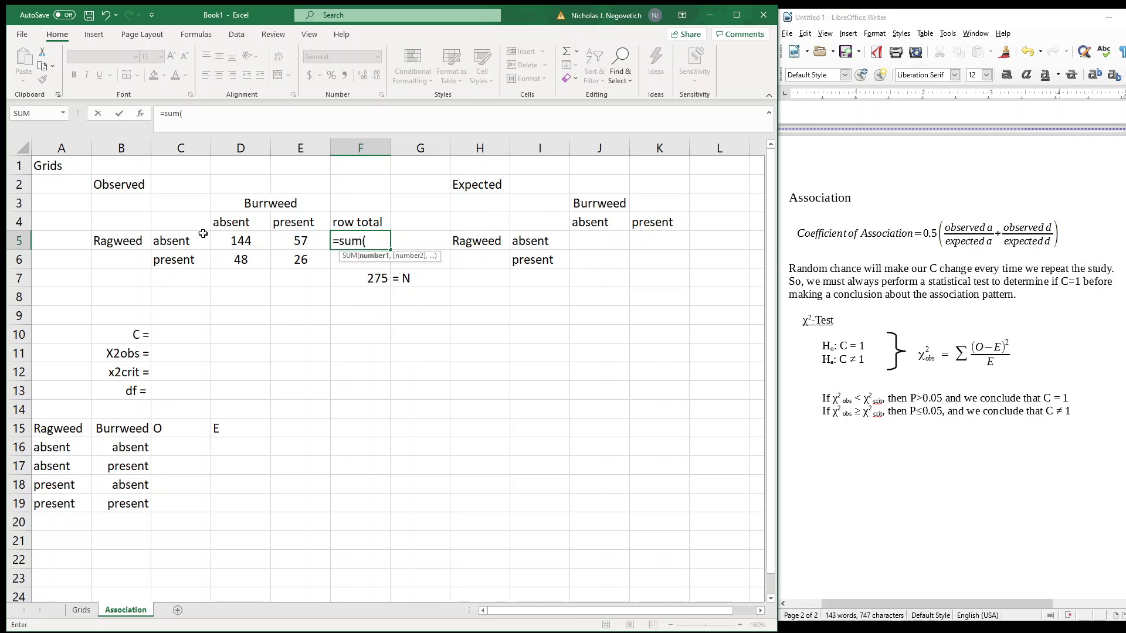
left_click_drag(239, 240, 288, 241)
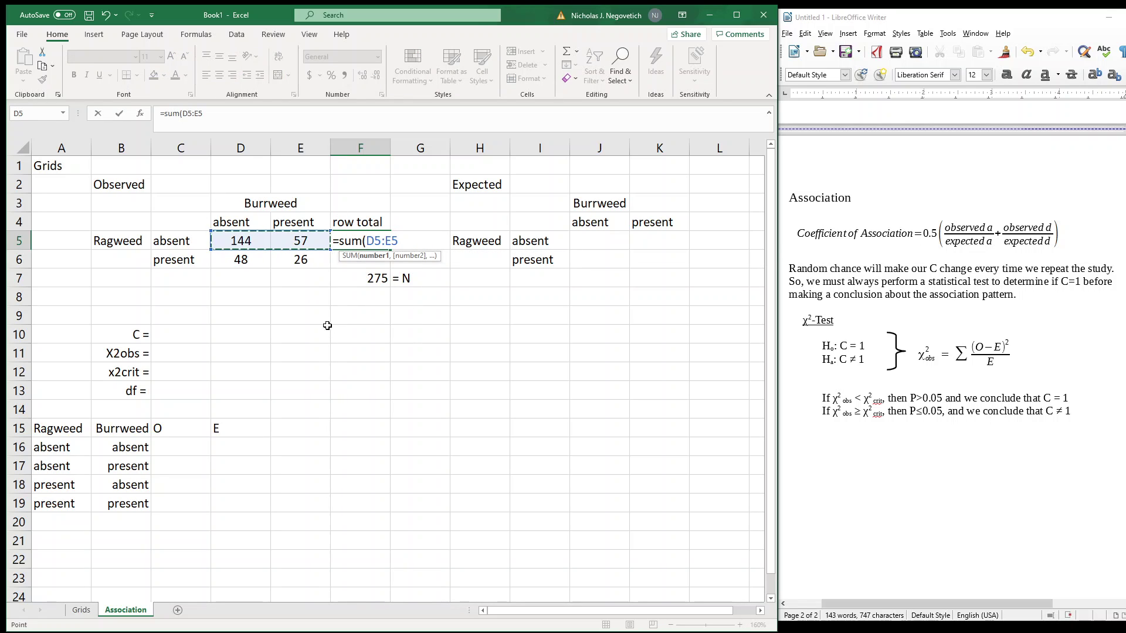
key("Return")
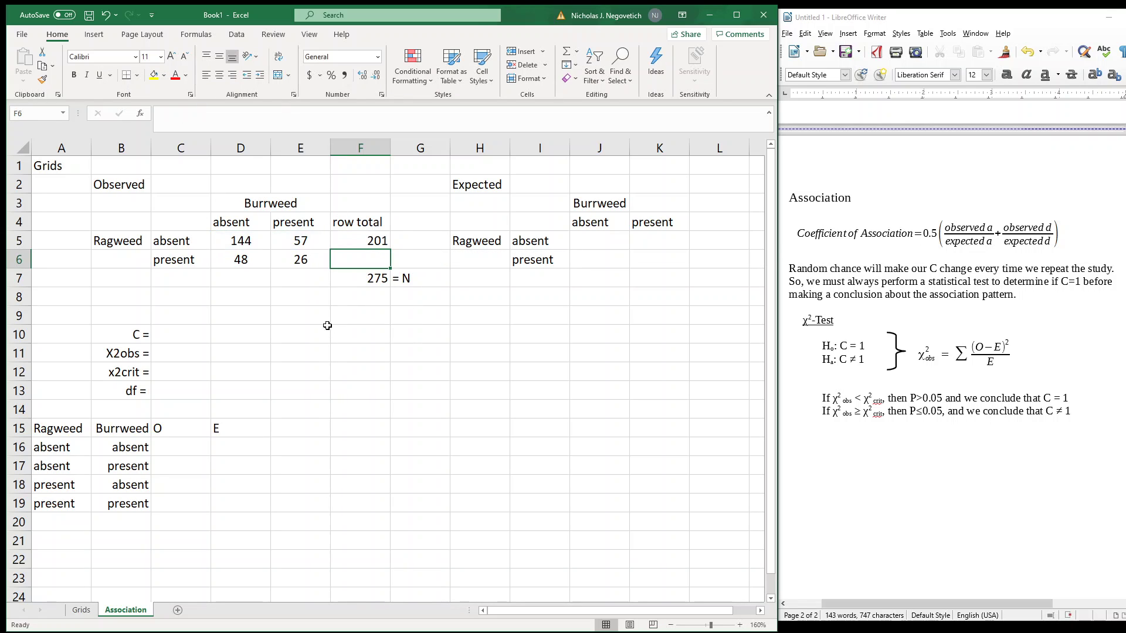
left_click(378, 241)
left_click_drag(390, 250, 389, 268)
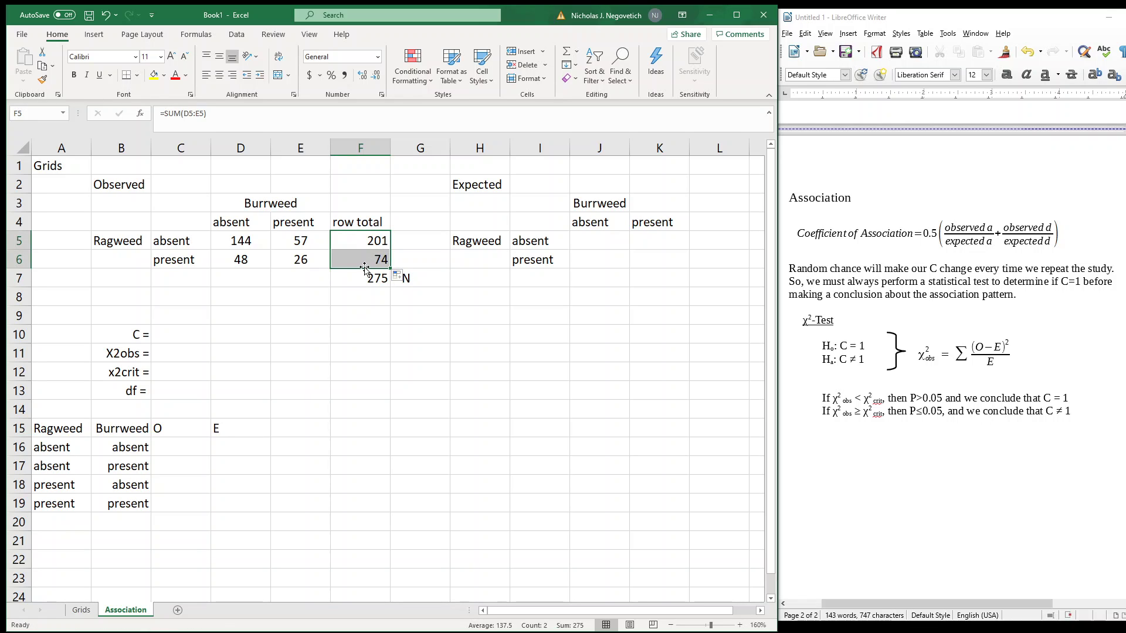
left_click(373, 242)
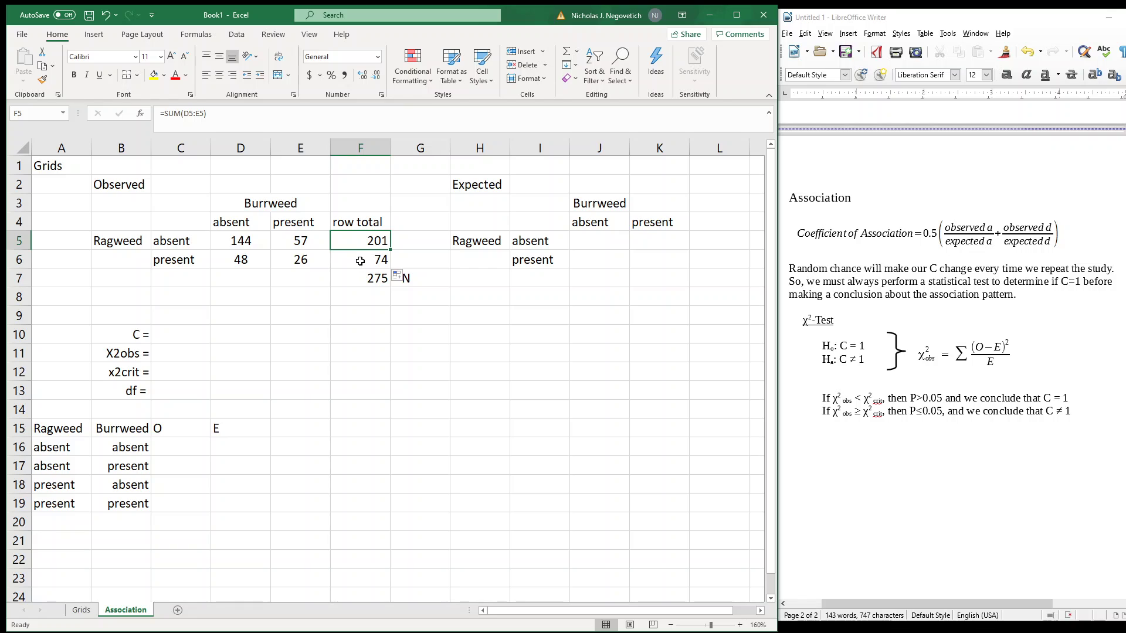
Step: Label C7 'col. Total' and sum the columns in D7:E7, giving 192 and 83
left_click(208, 281)
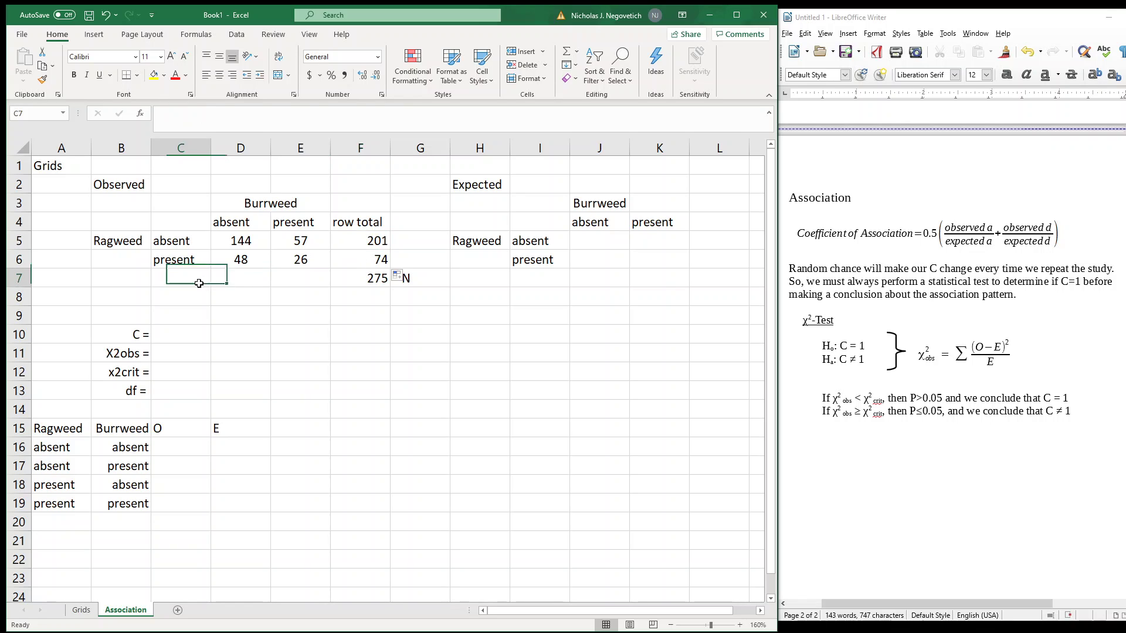
type("col. Total")
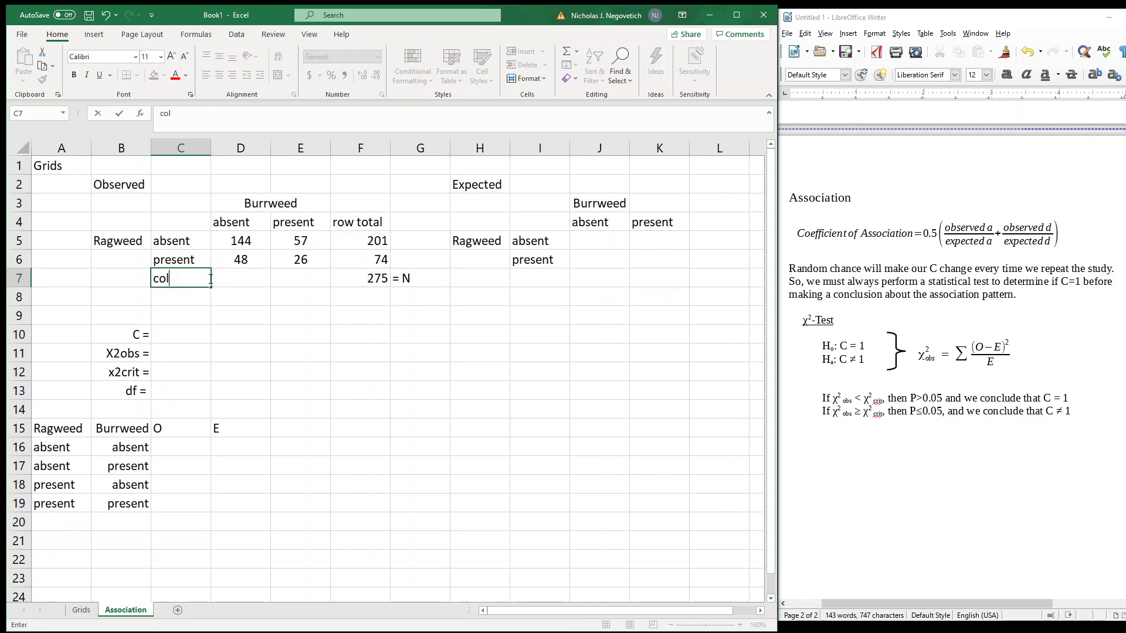
key("Tab")
type("=")
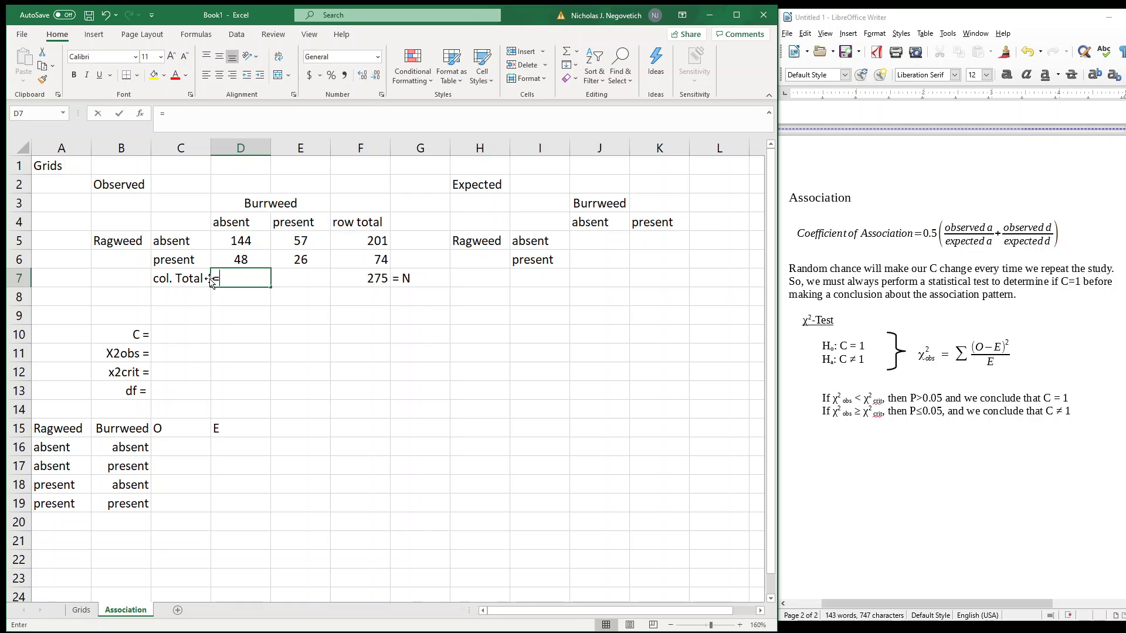
type("sum(")
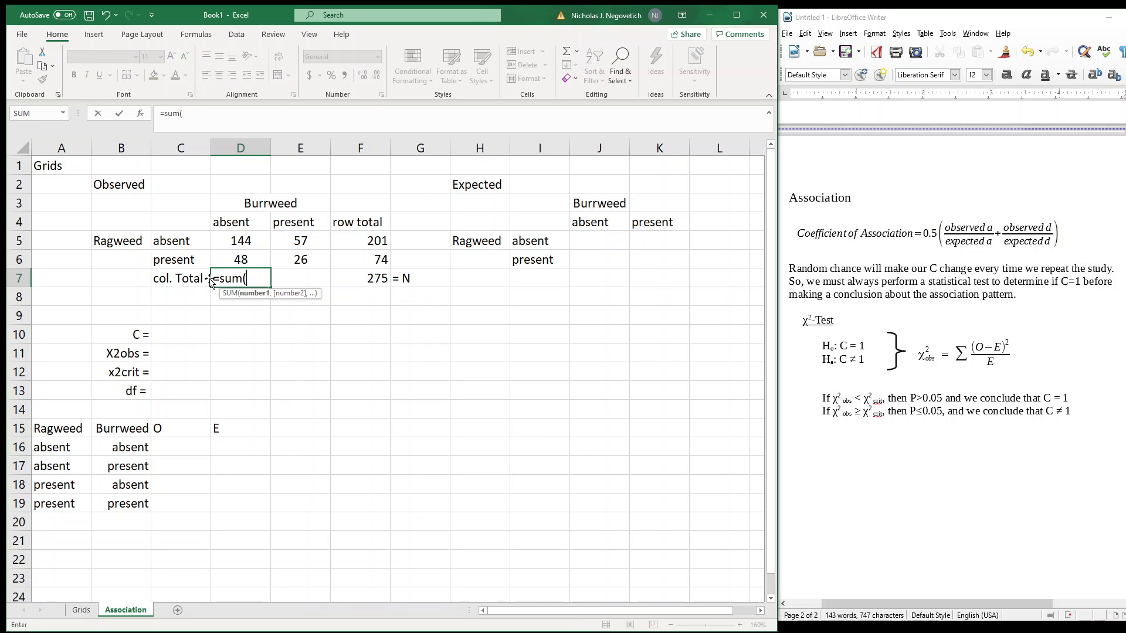
left_click_drag(243, 241, 244, 256)
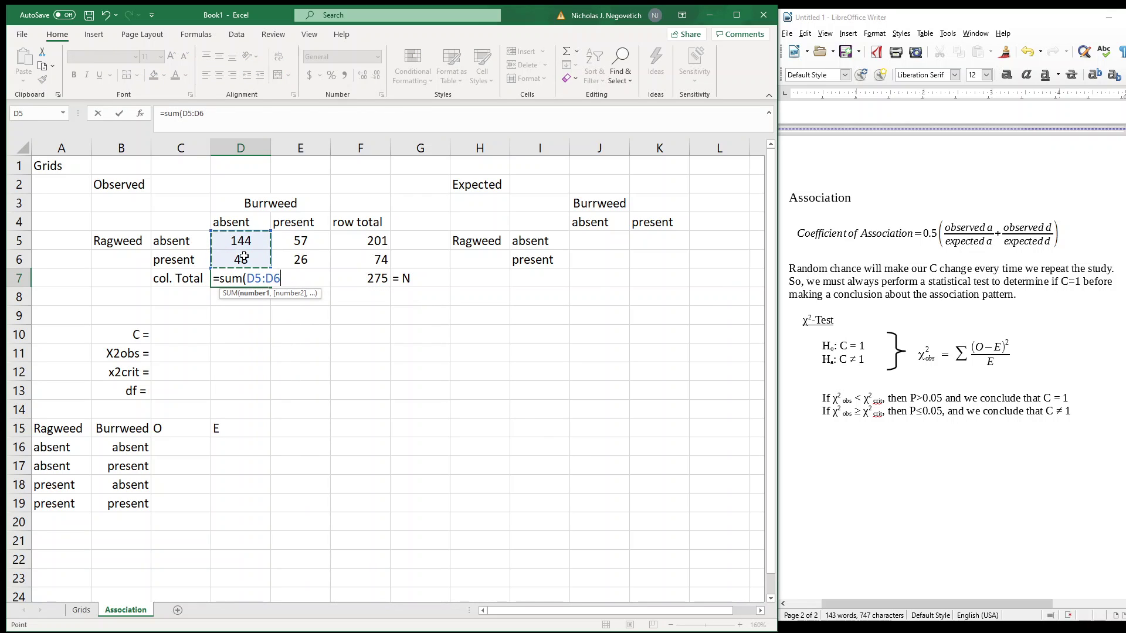
key("Return")
left_click(261, 277)
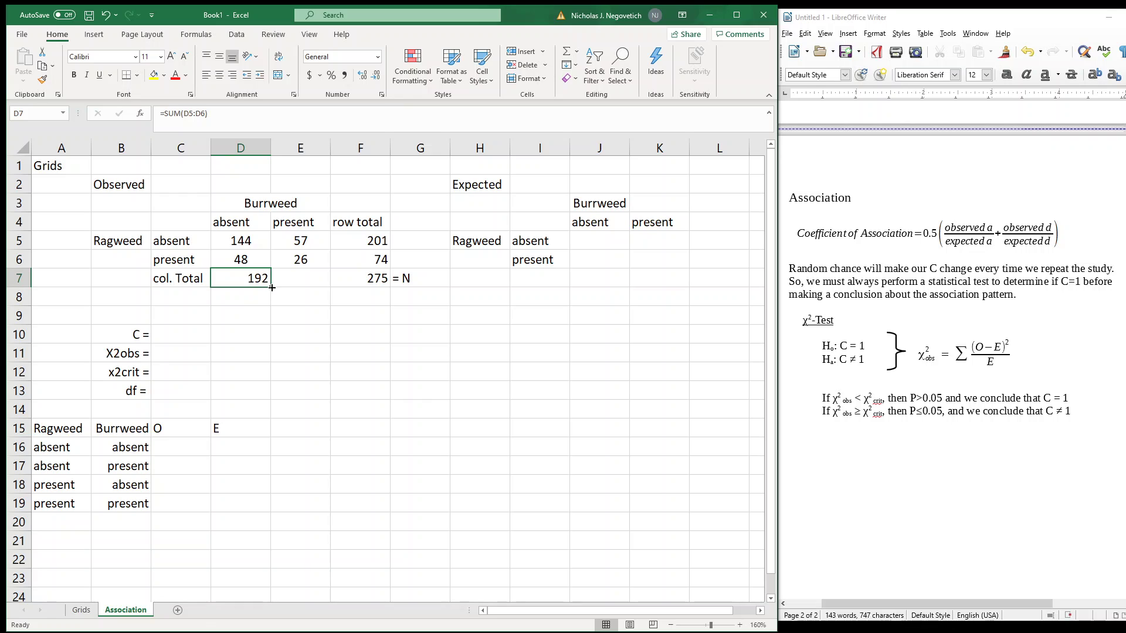
left_click_drag(272, 288, 323, 286)
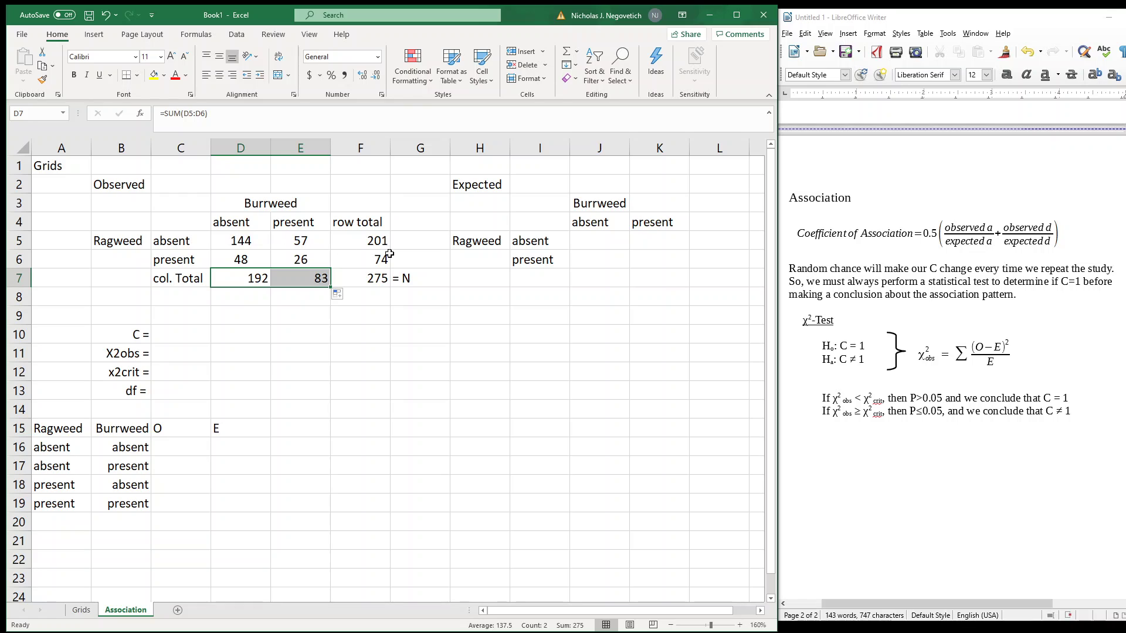
Step: Compute expected J5 as =F5*D7/F7, giving 140.335
left_click(585, 244)
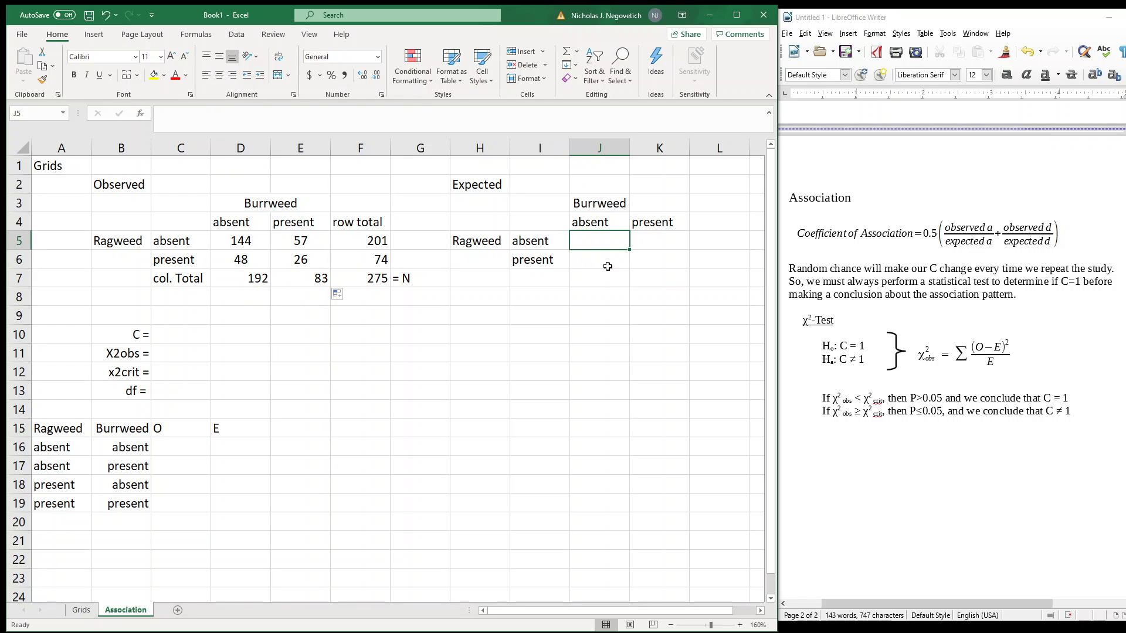
left_click(646, 245)
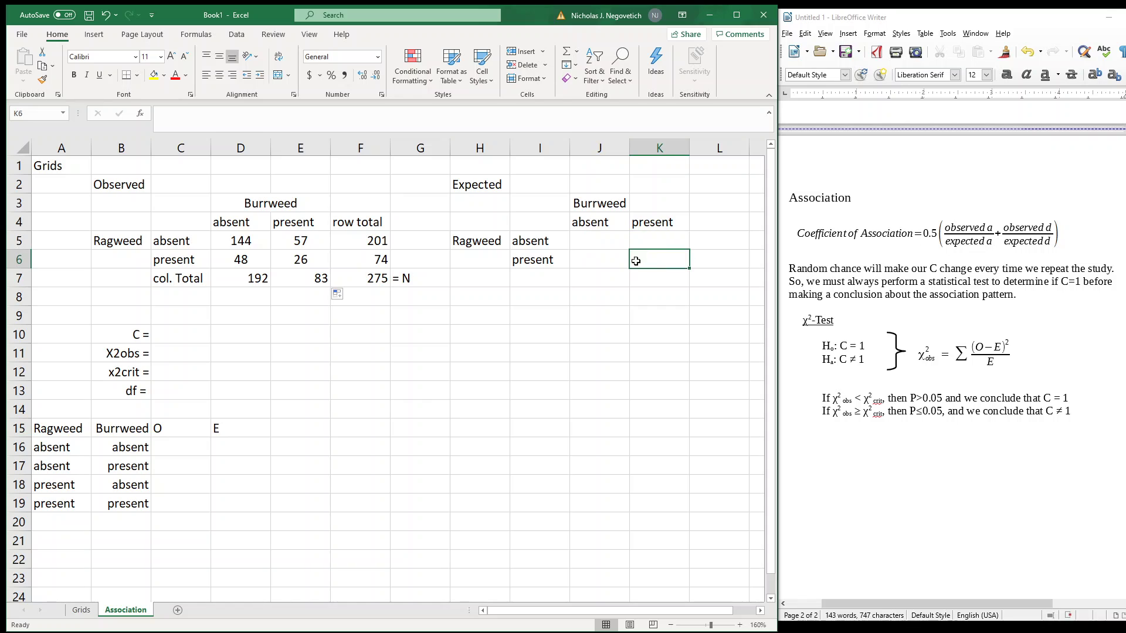
left_click(585, 245)
left_click(250, 244)
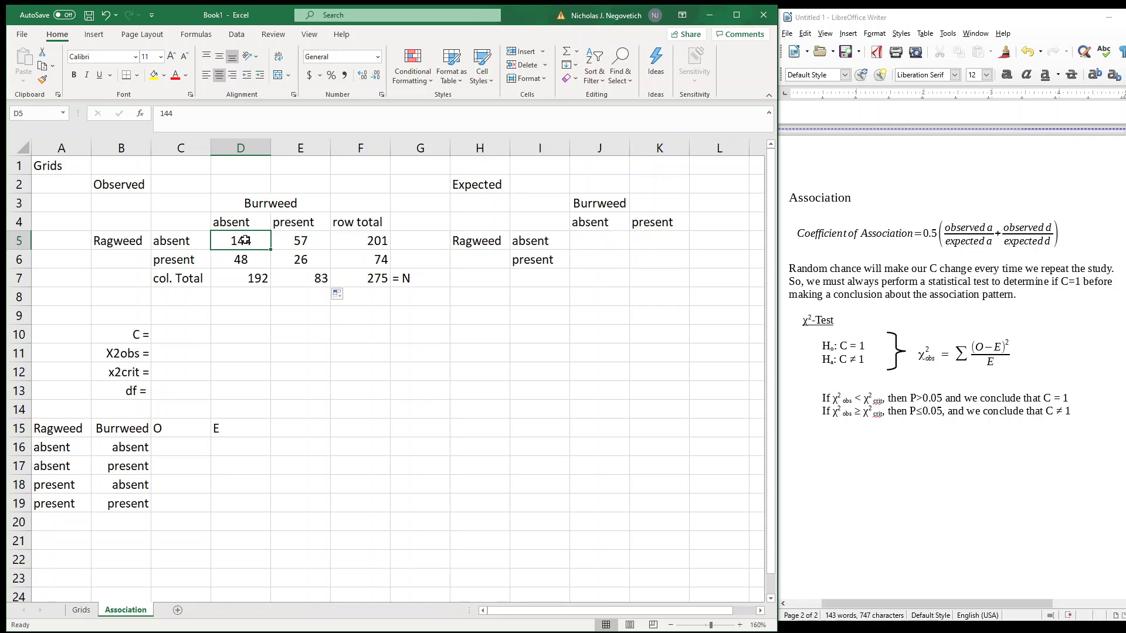
left_click(590, 242)
left_click(241, 242)
left_click(599, 240)
type("=")
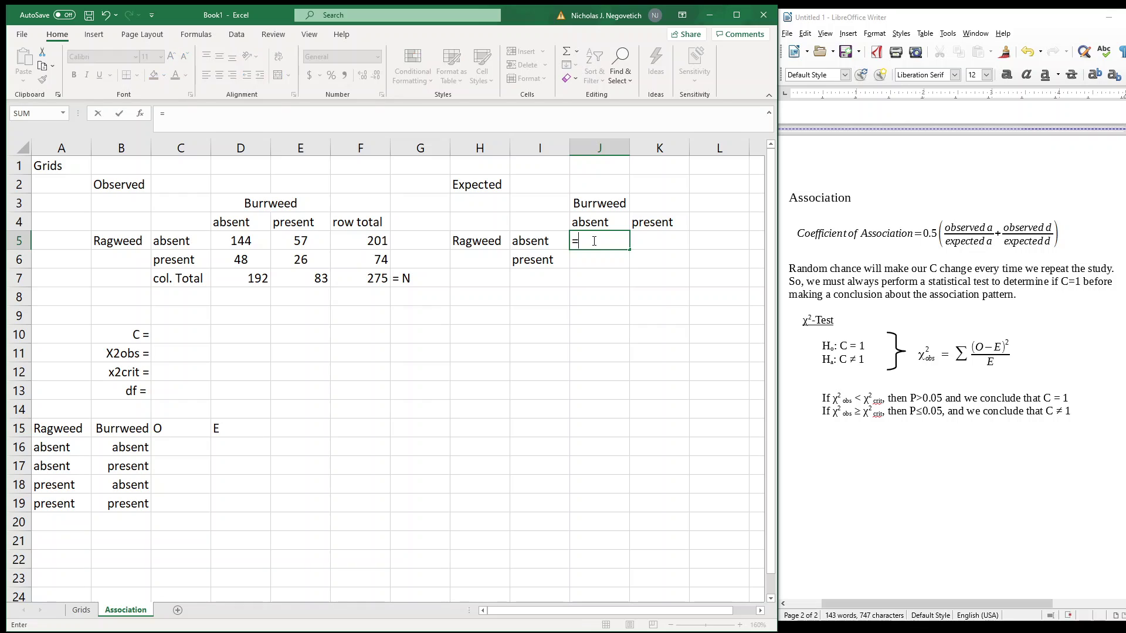
left_click(368, 243)
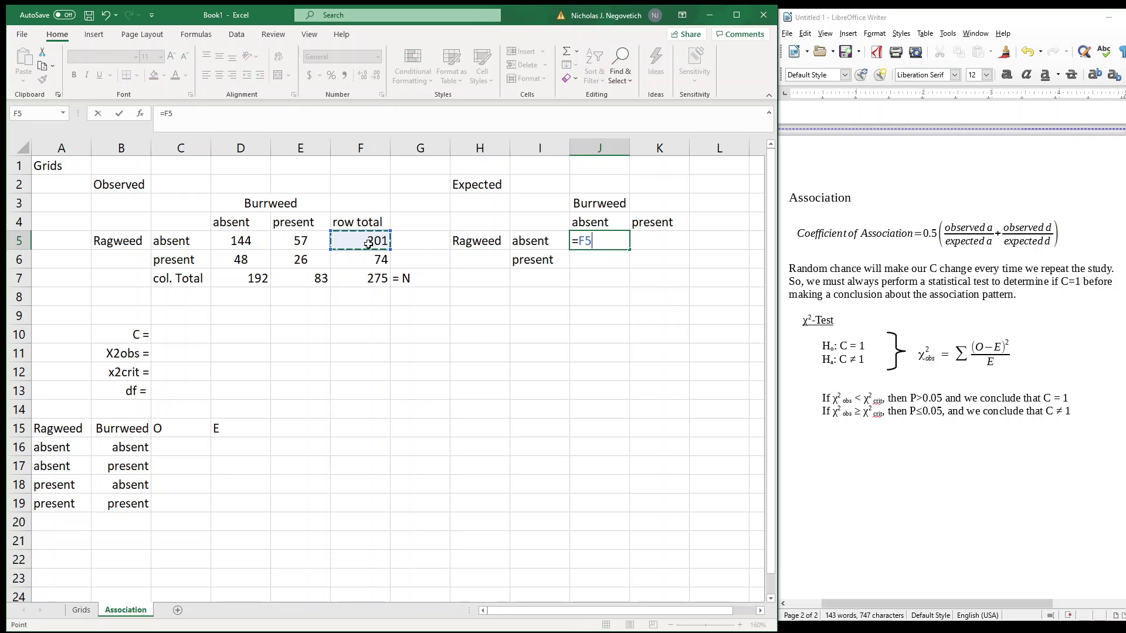
type("*")
left_click(241, 278)
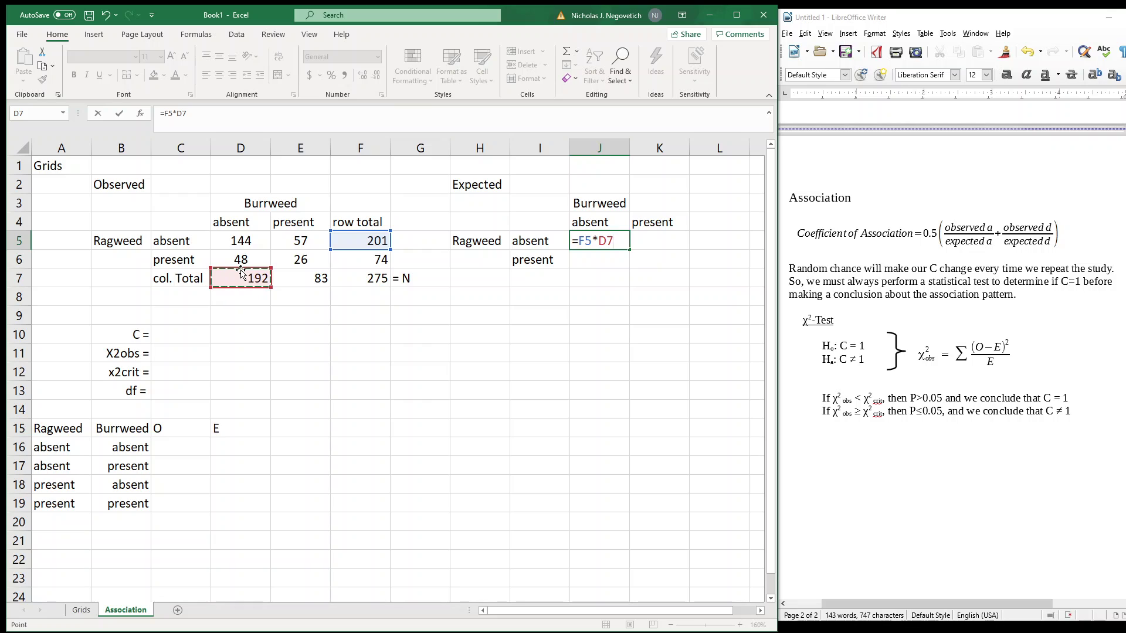
type("/")
left_click(367, 282)
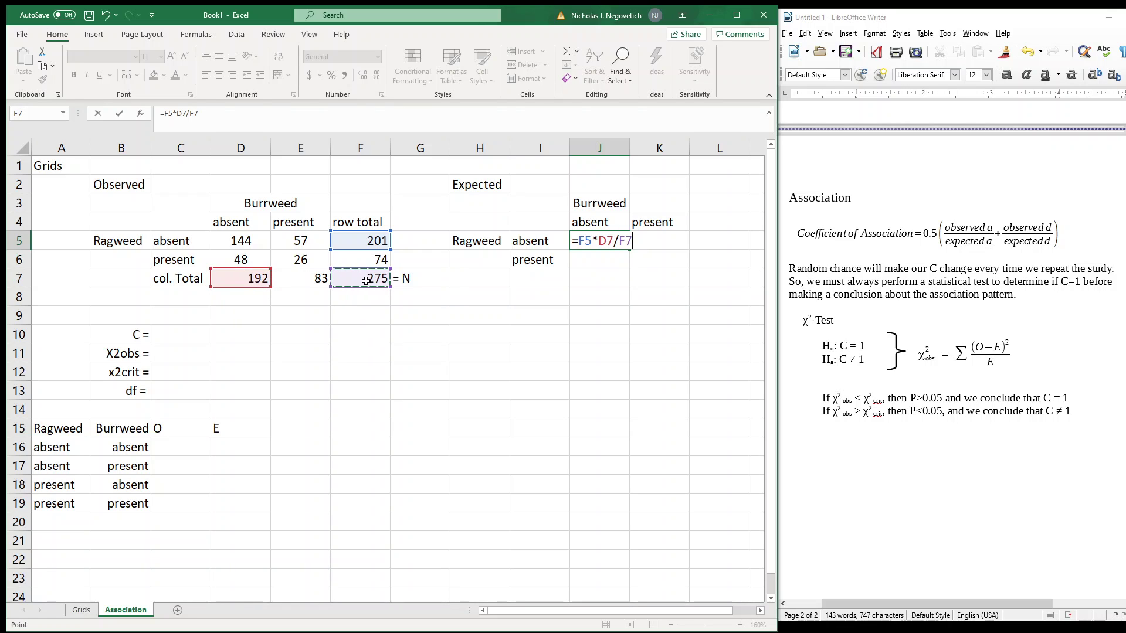
key("Return")
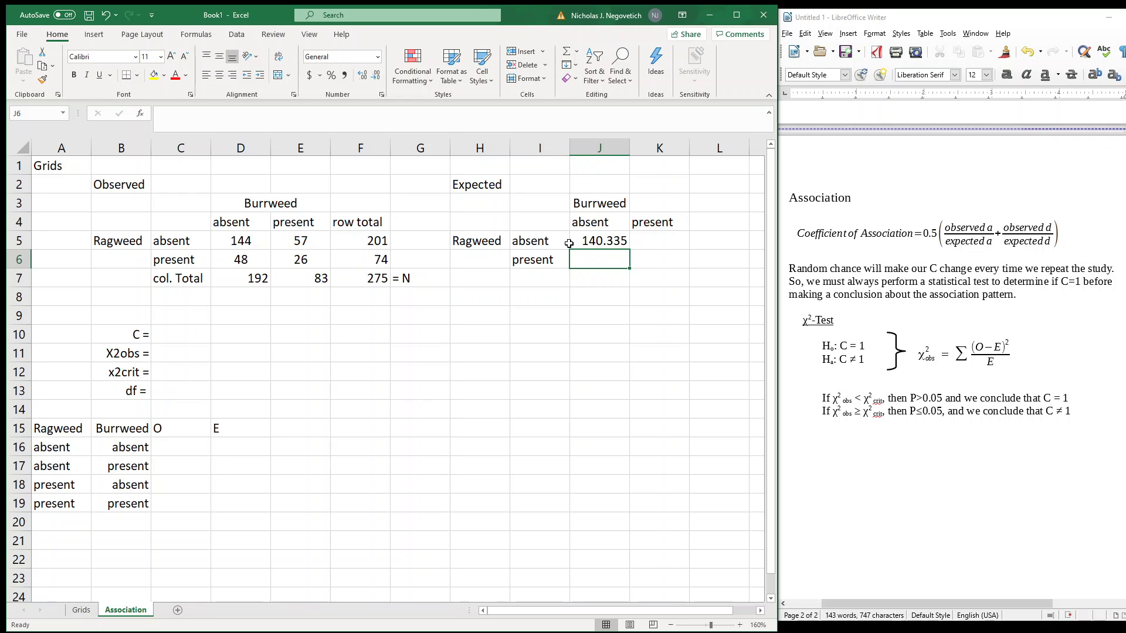
Step: Compute expected K5 as =F5*E7/F7, giving 60.6655
left_click(665, 242)
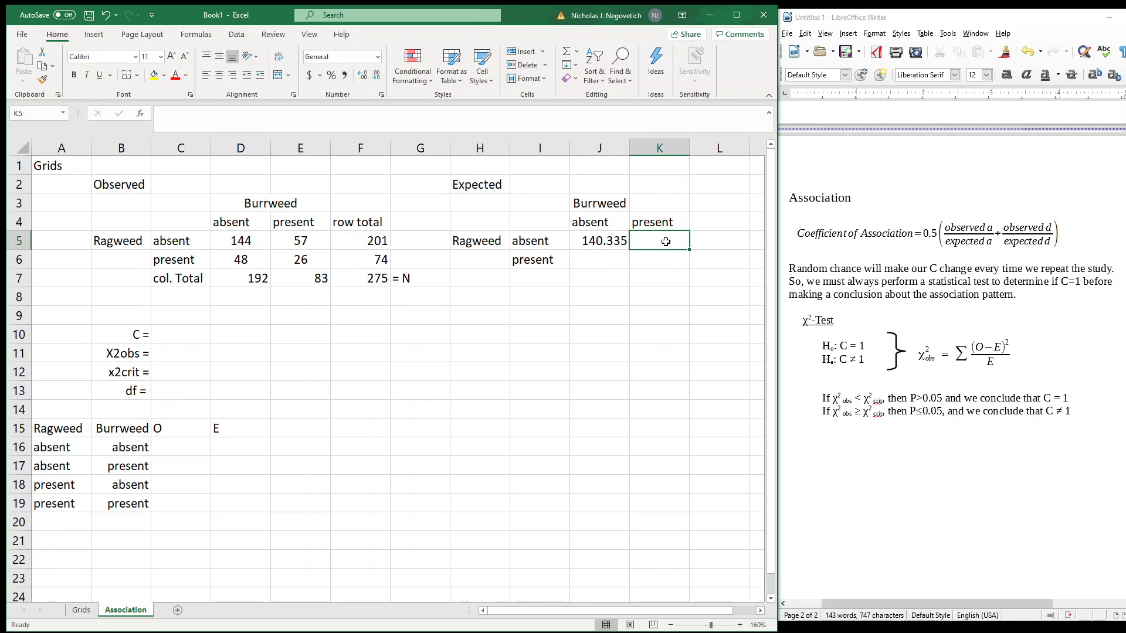
type("=")
left_click(376, 239)
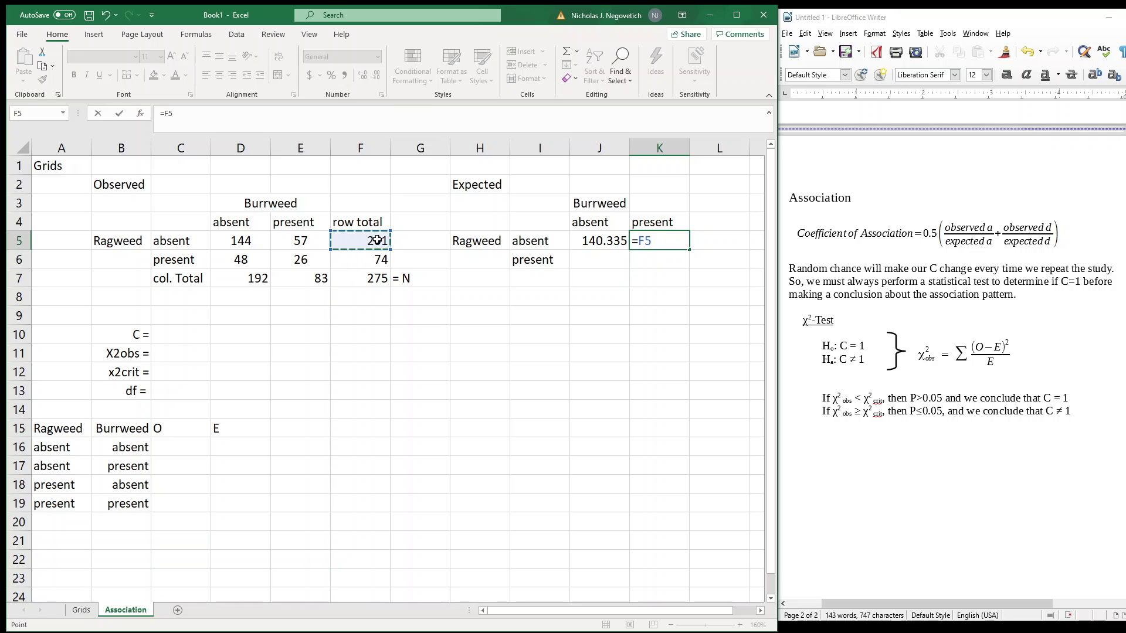
type("*")
left_click(313, 279)
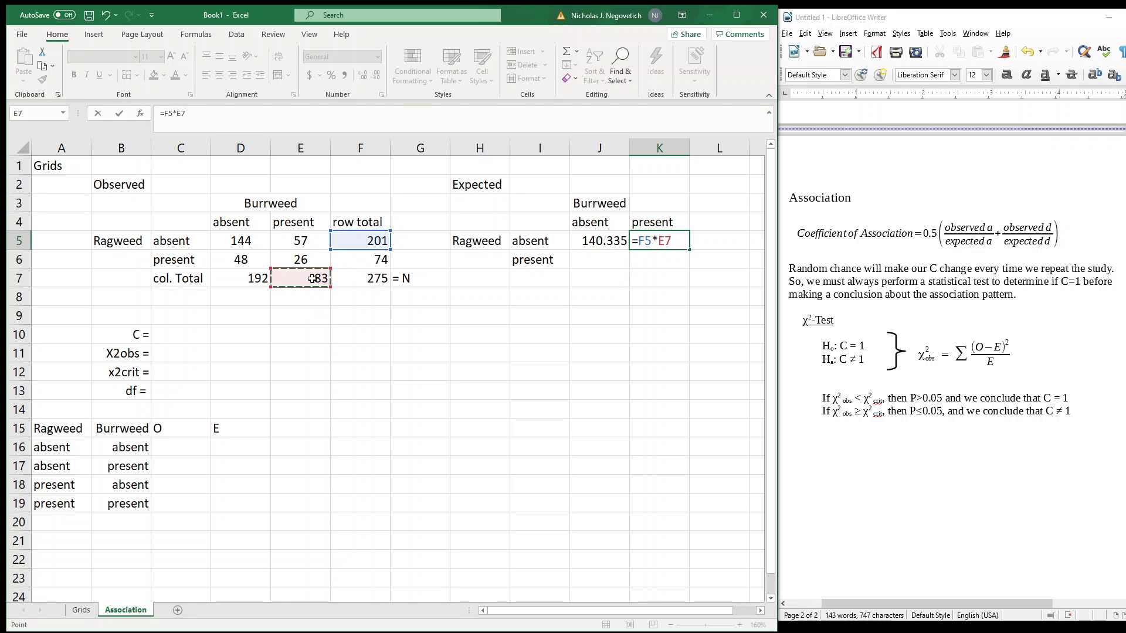
type("/")
left_click(360, 282)
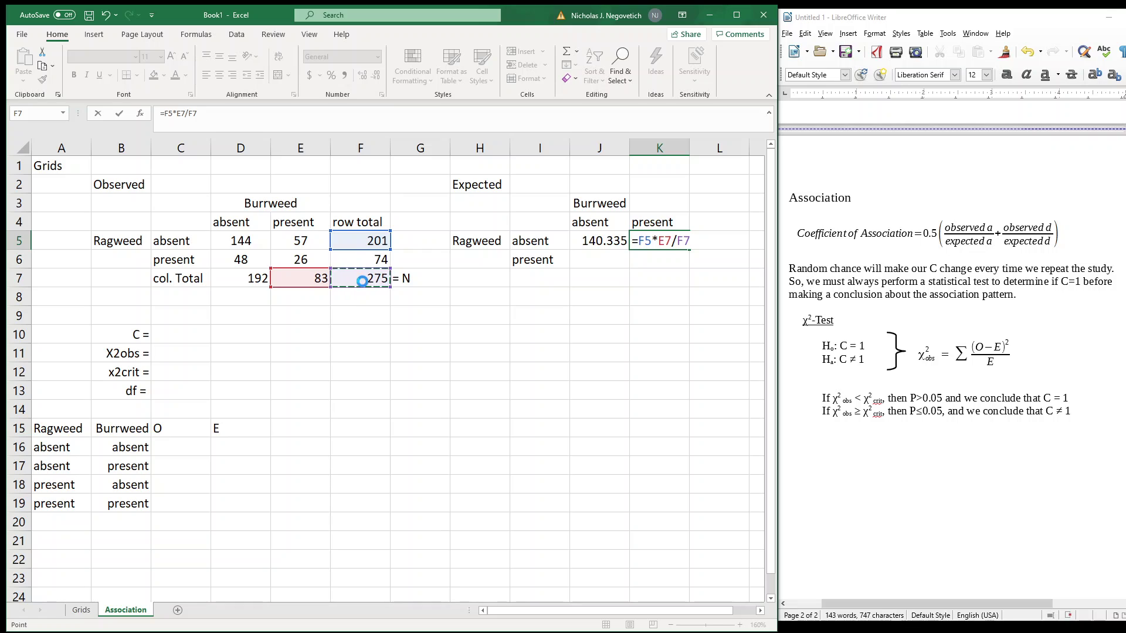
key("Return")
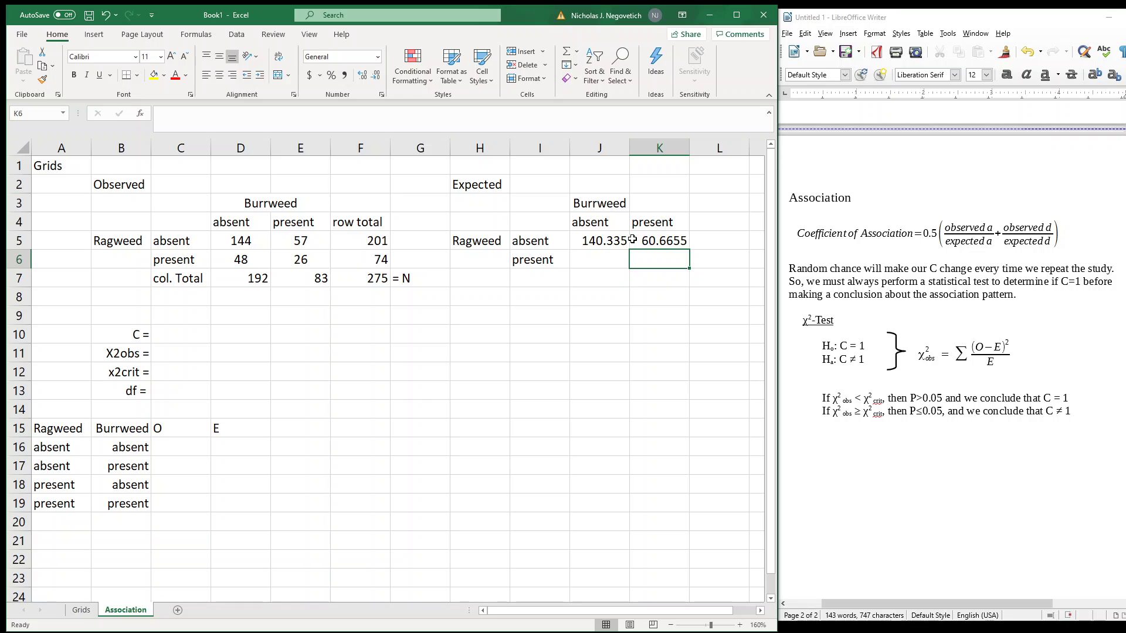
Step: Compute expected J6 as =F6*D7/F7, giving 51.6655
left_click(599, 262)
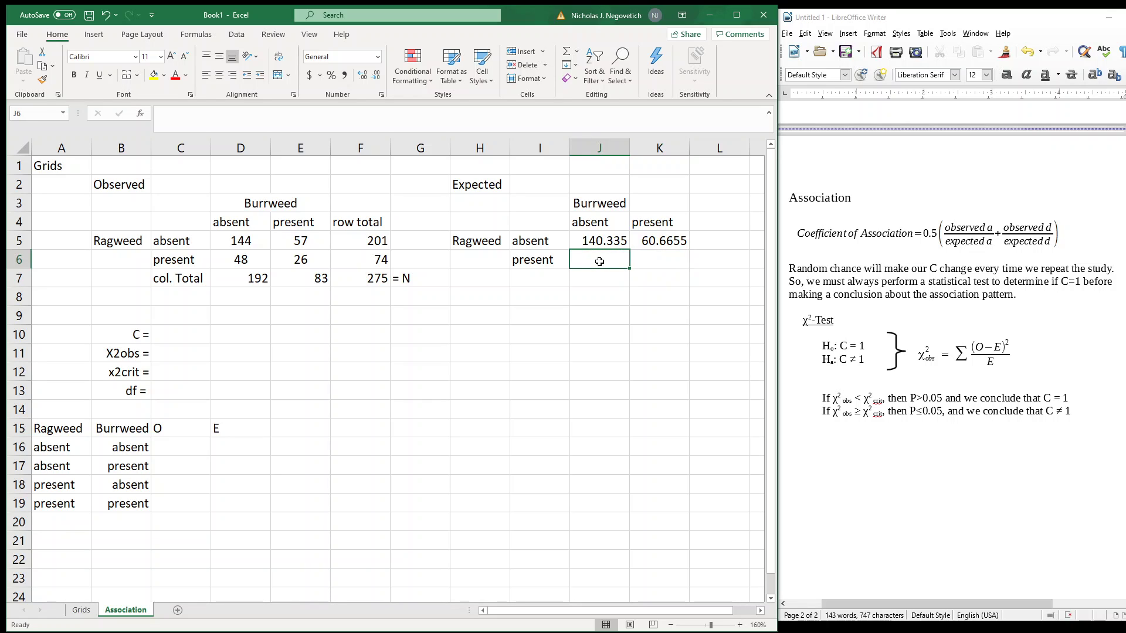
type("=")
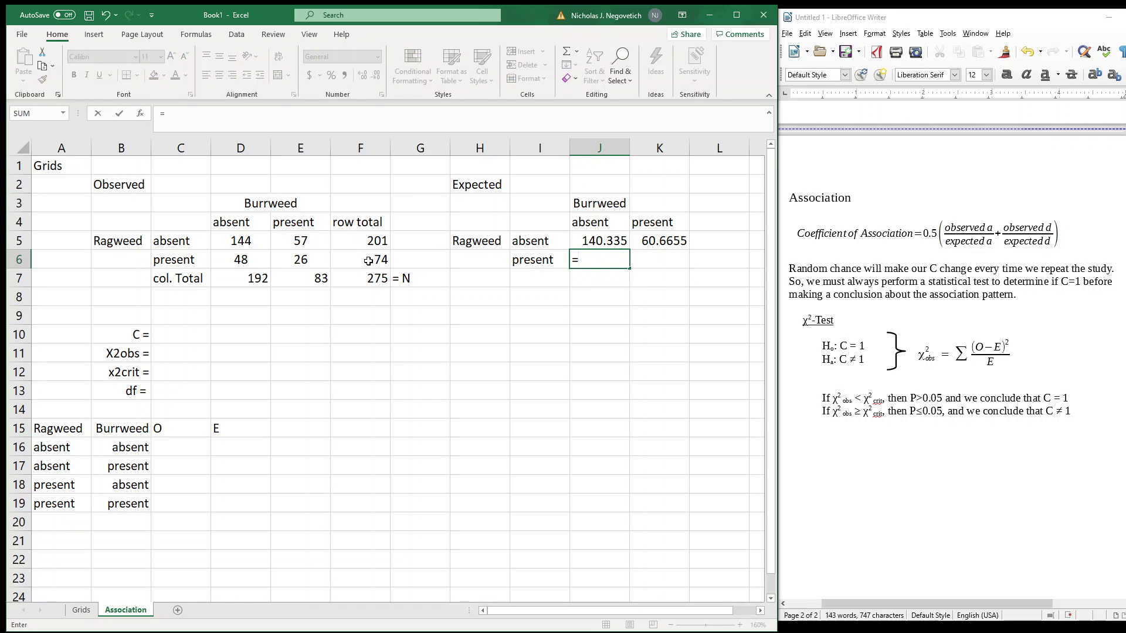
left_click(368, 262)
type("*")
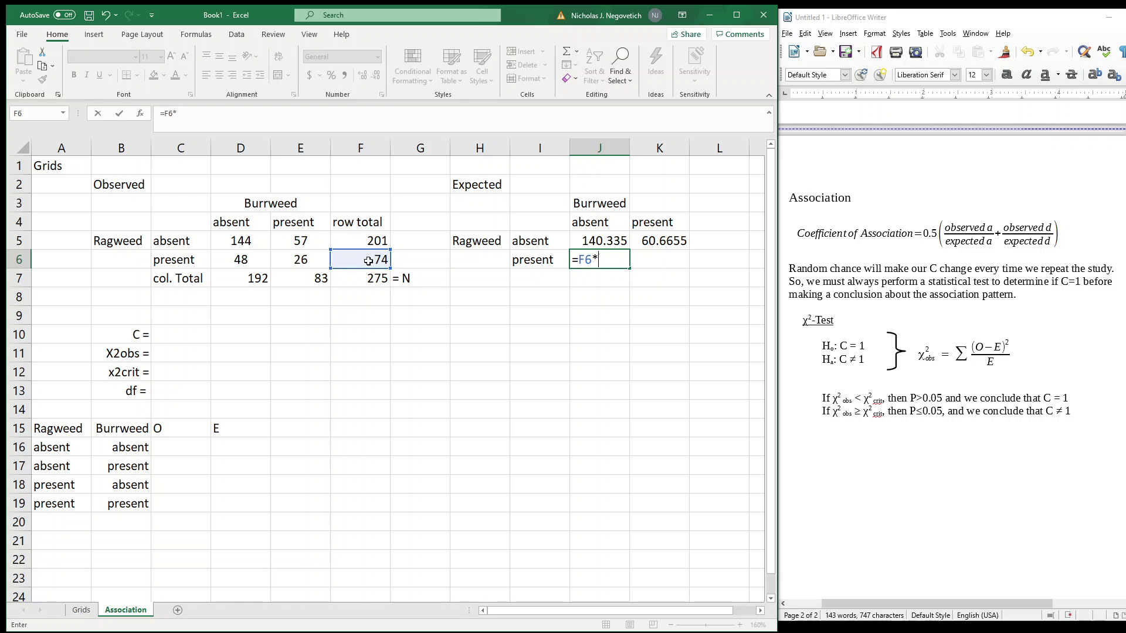
left_click(246, 279)
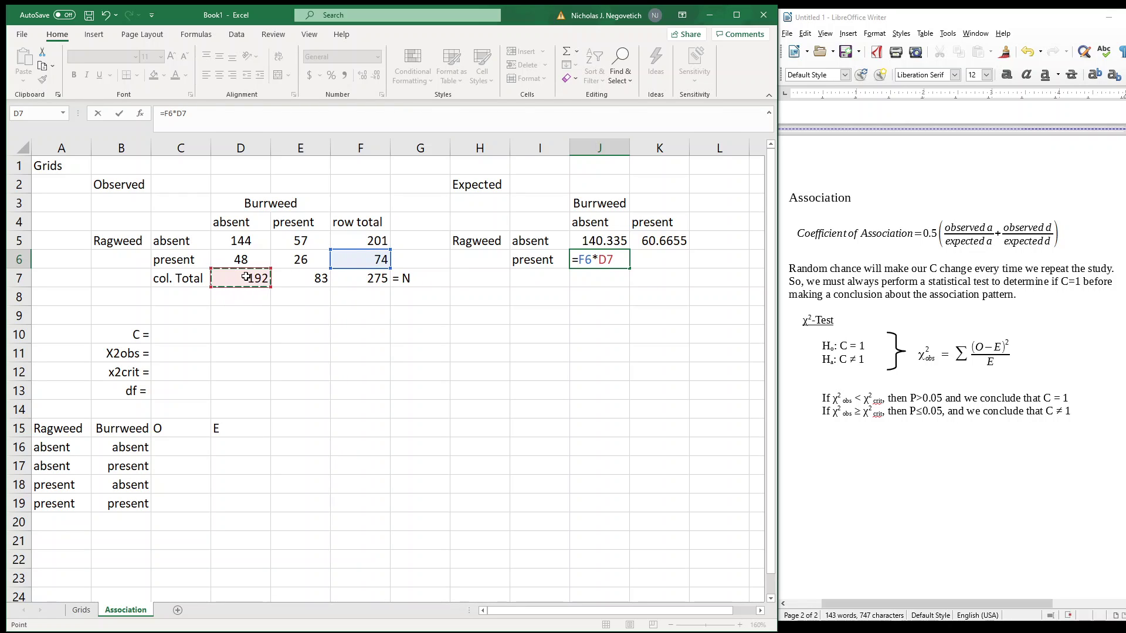
type("/")
left_click(366, 284)
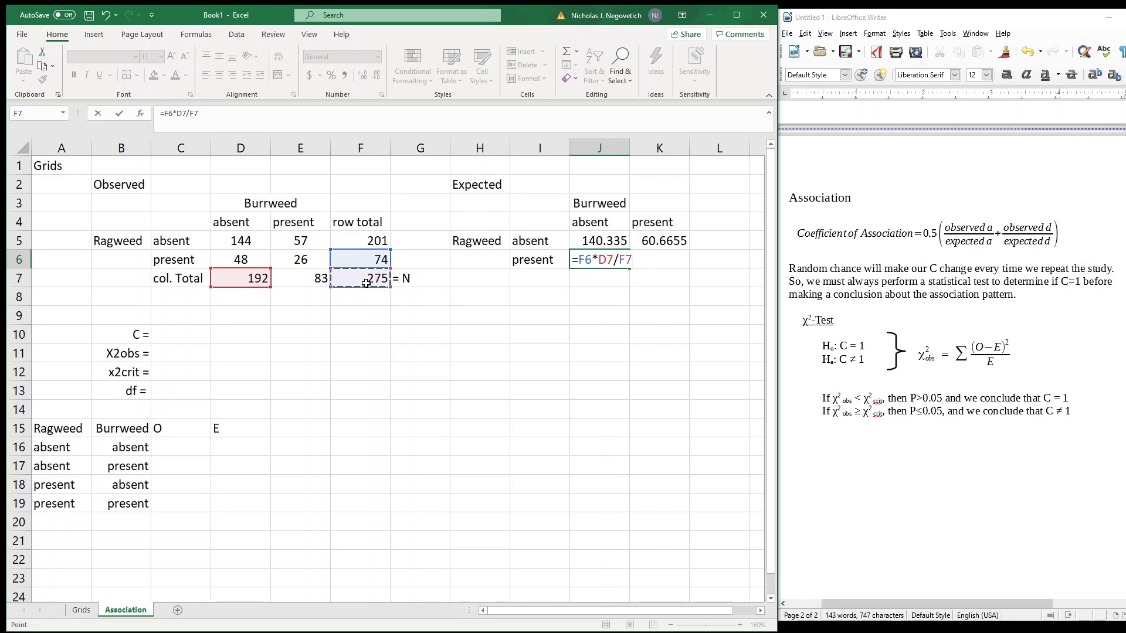
key("Return")
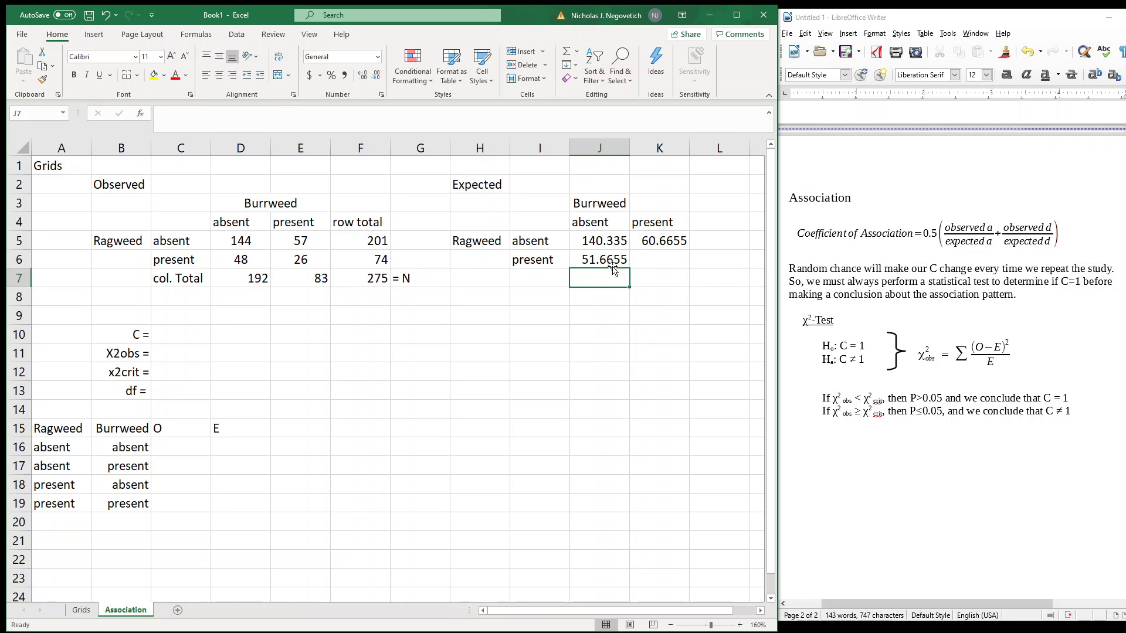
Step: Compute expected K6 as =F6*E7/F7, giving 22.3345
left_click(655, 260)
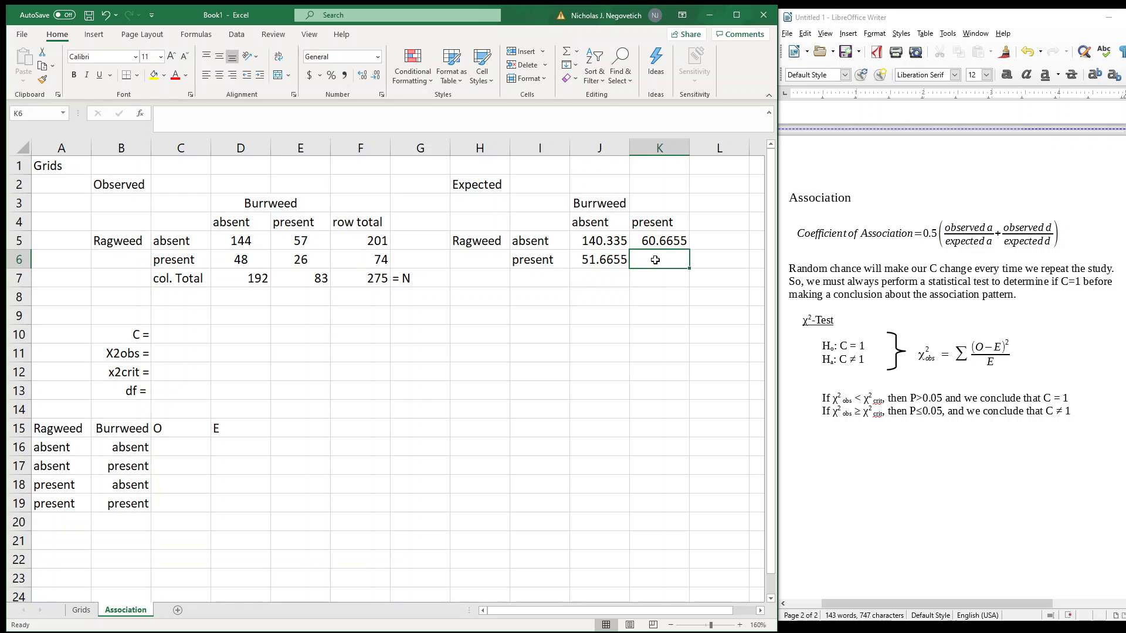
type("=")
left_click(371, 258)
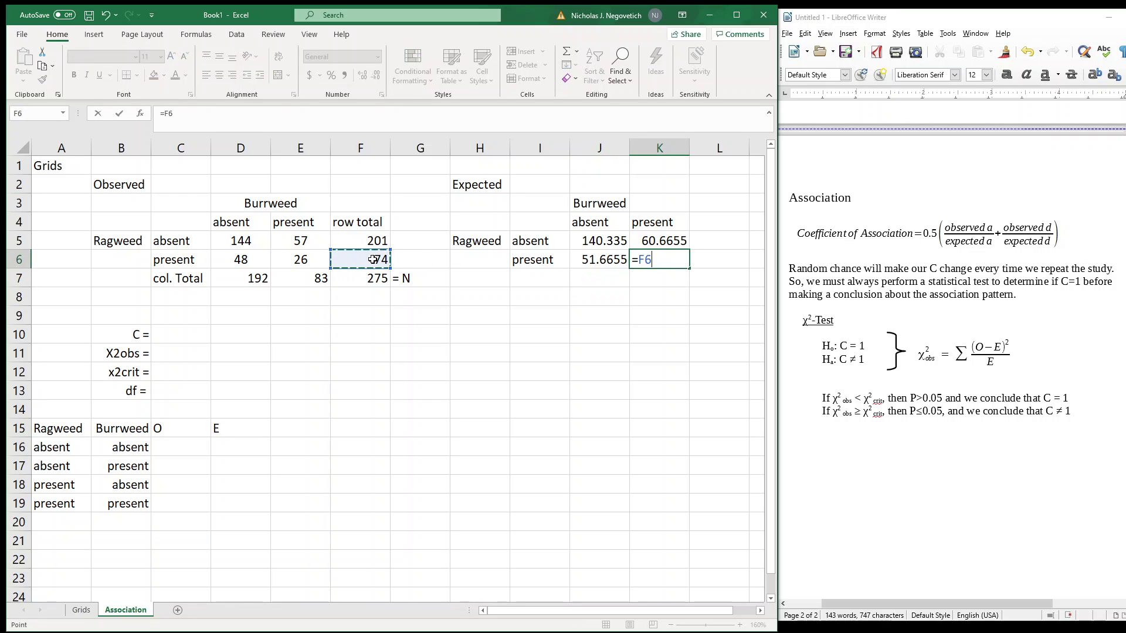
type("*")
left_click(318, 279)
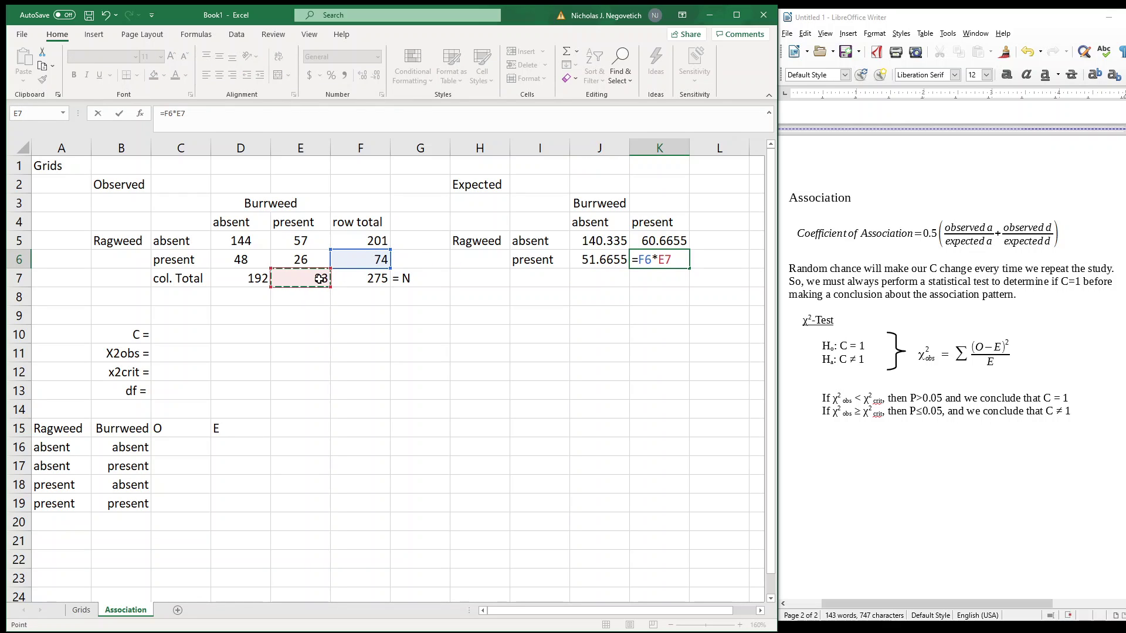
type("/")
left_click(361, 280)
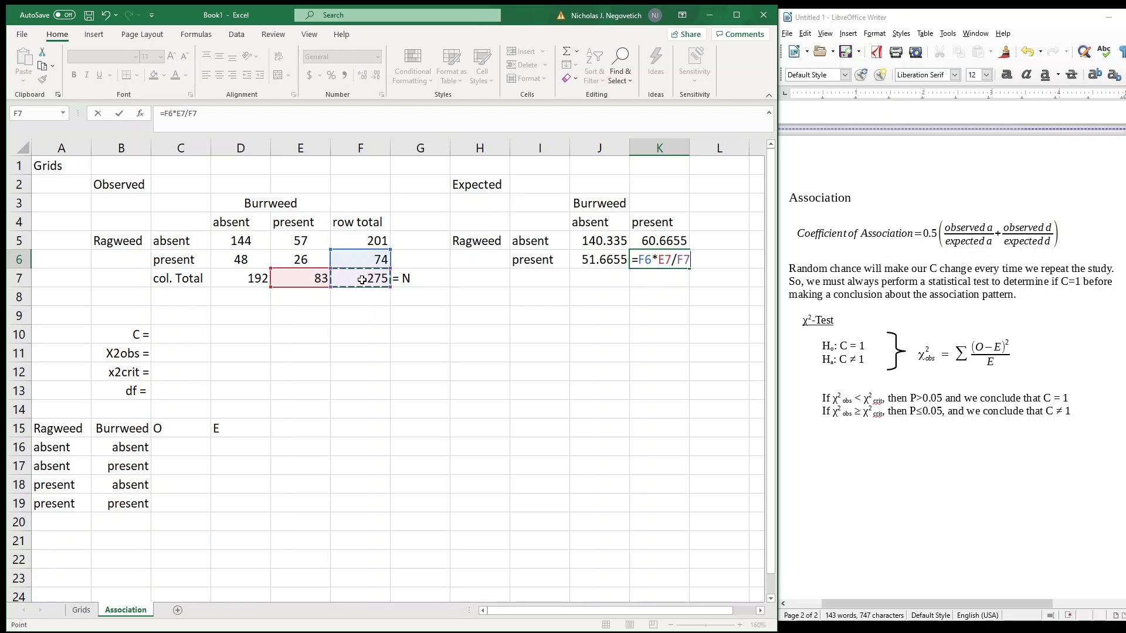
key("Return")
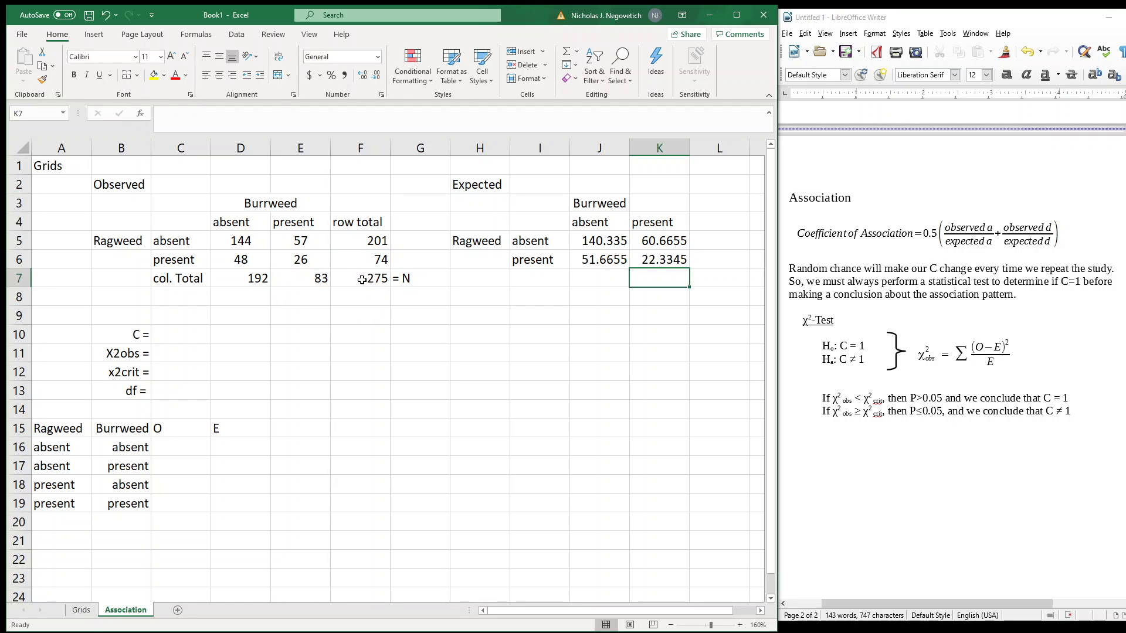
Step: Check-sum the expected counts J5:K6 in L7 with =SUM, giving 275
left_click(707, 282)
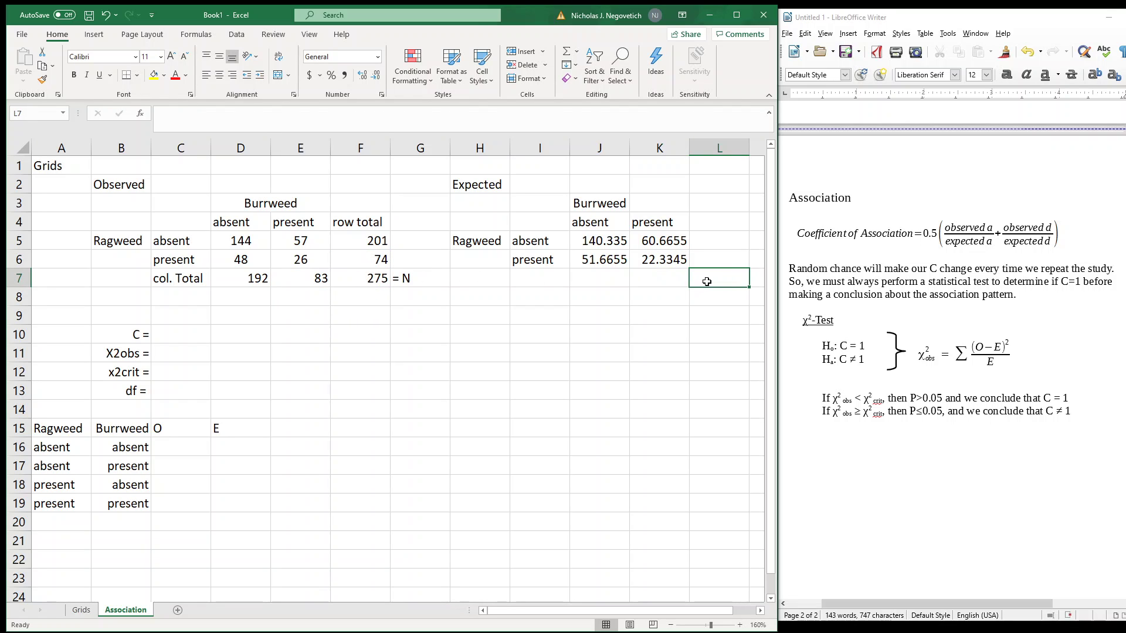
type("=sum(")
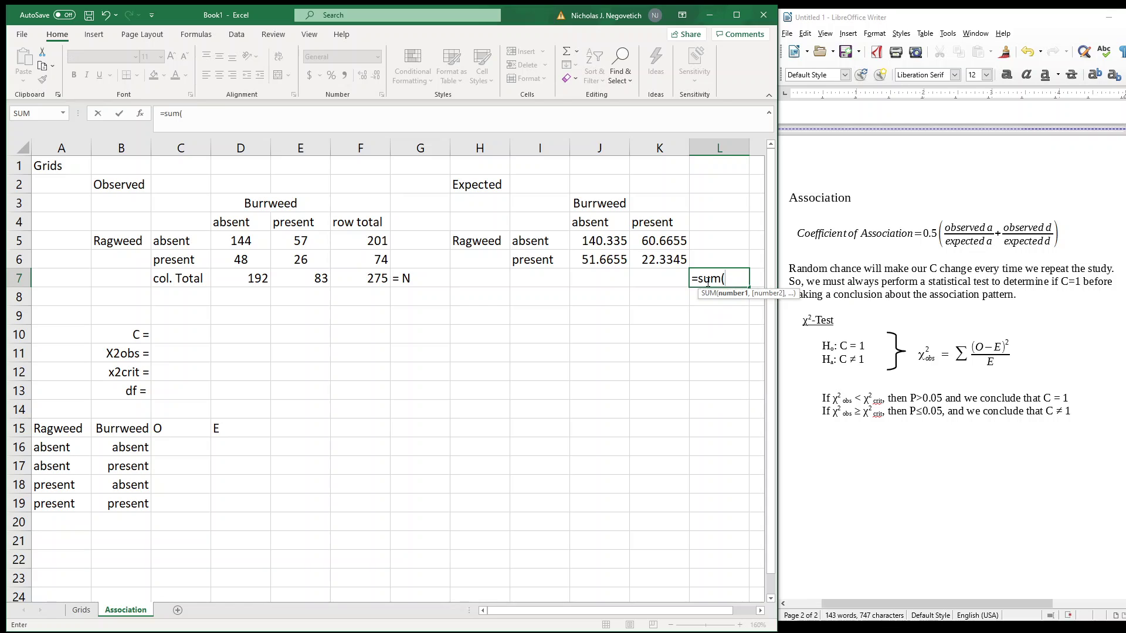
left_click_drag(595, 238, 651, 262)
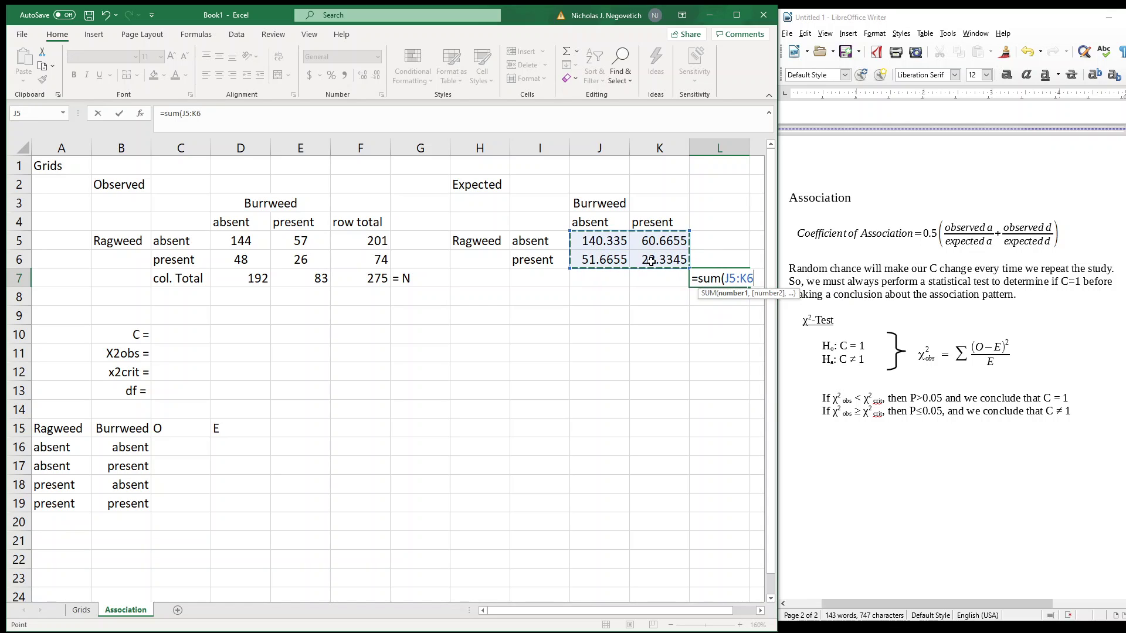
key("Return")
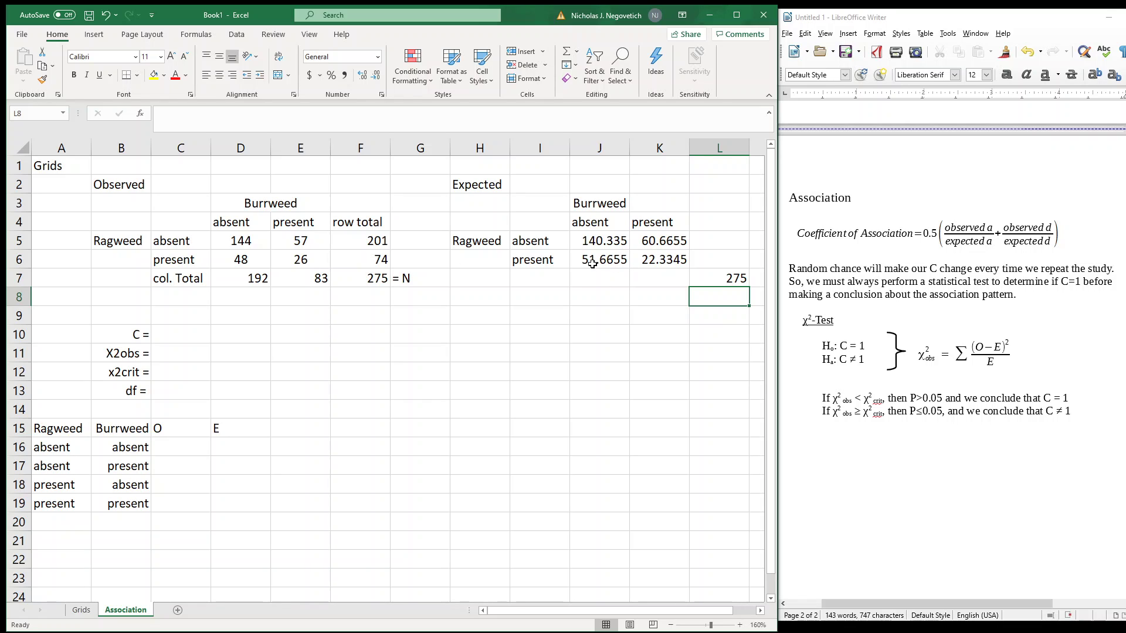
left_click(166, 334)
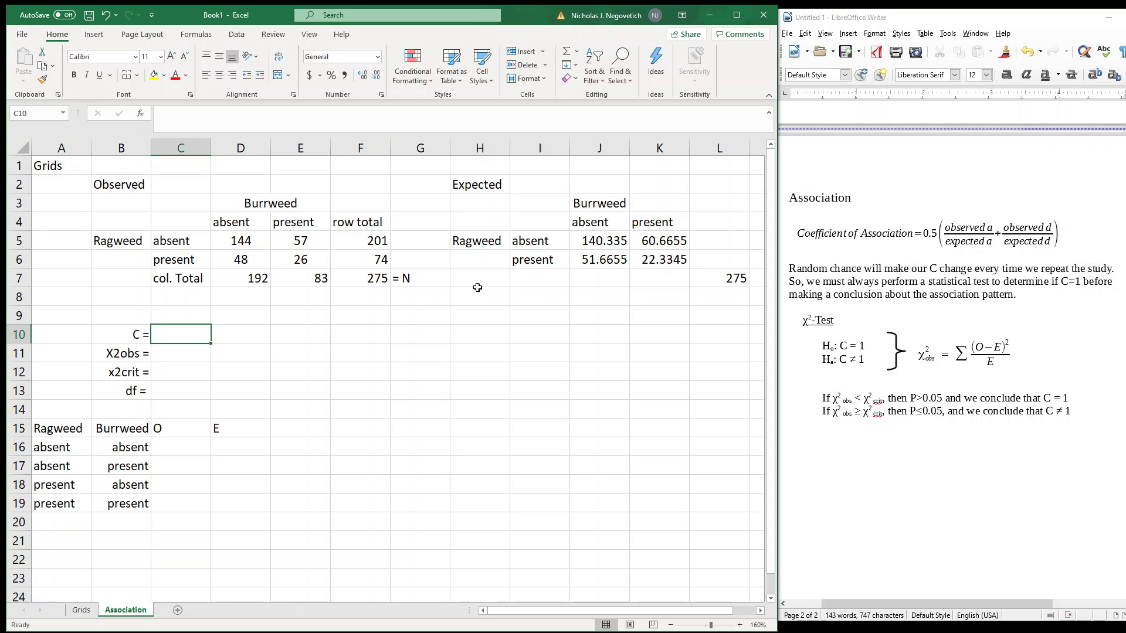
left_click(248, 240)
left_click(300, 241)
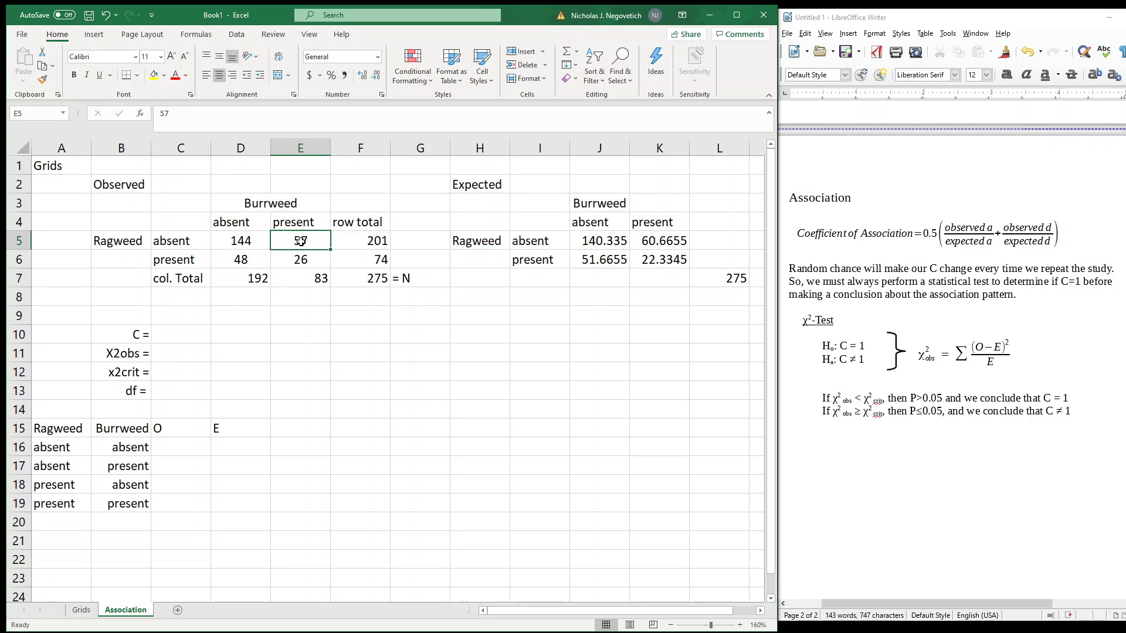
left_click(245, 262)
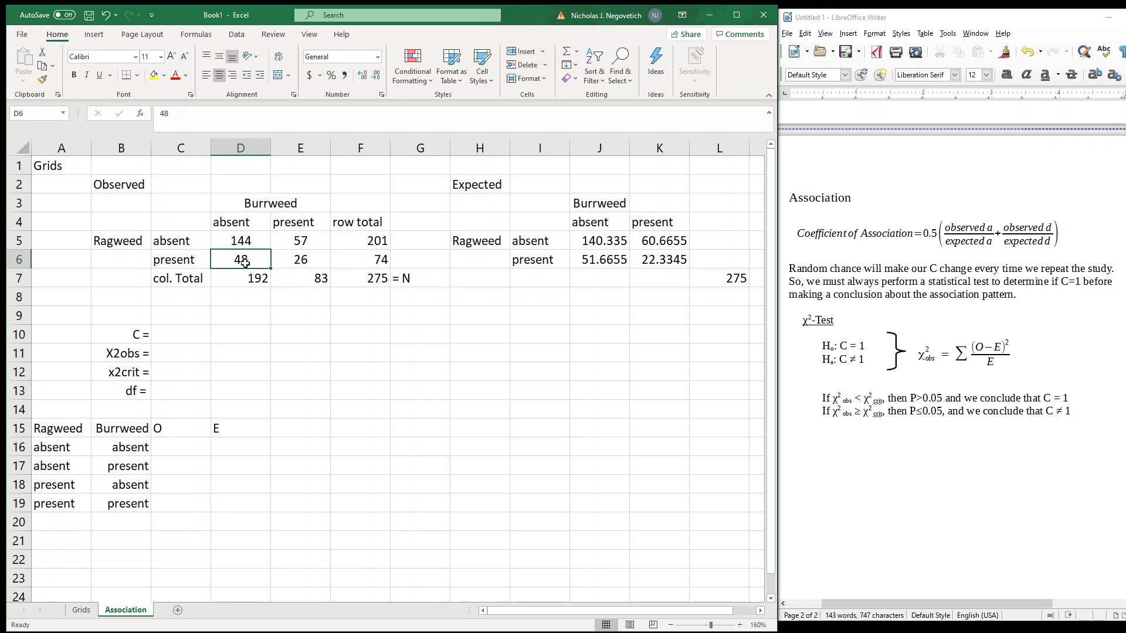
left_click(294, 259)
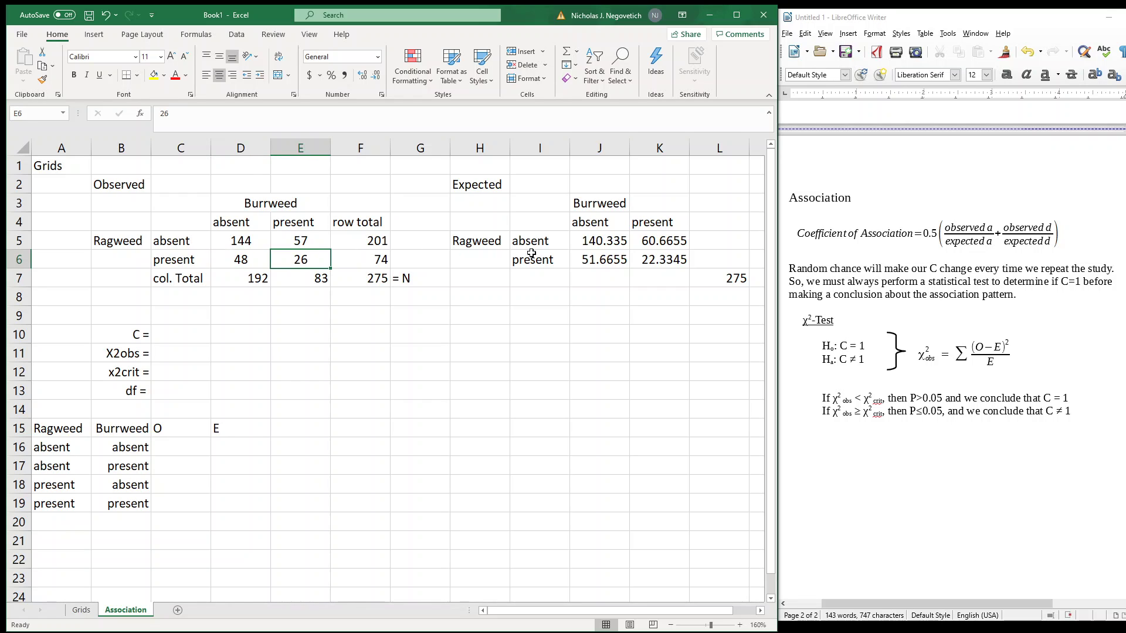
left_click(598, 242)
left_click(666, 239)
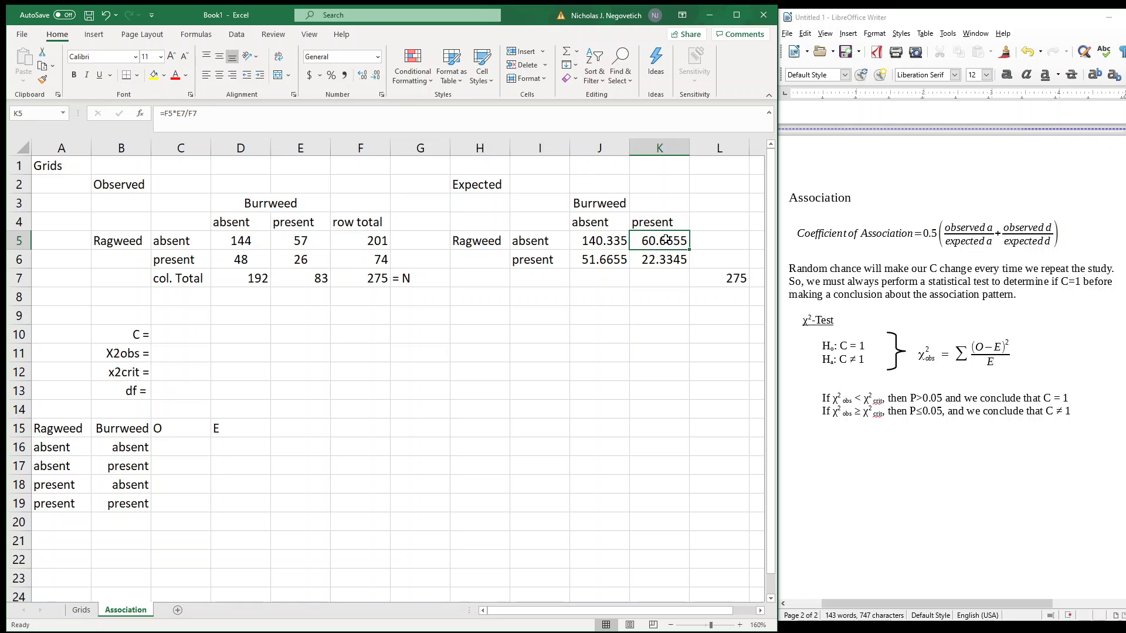
left_click(611, 262)
left_click(657, 264)
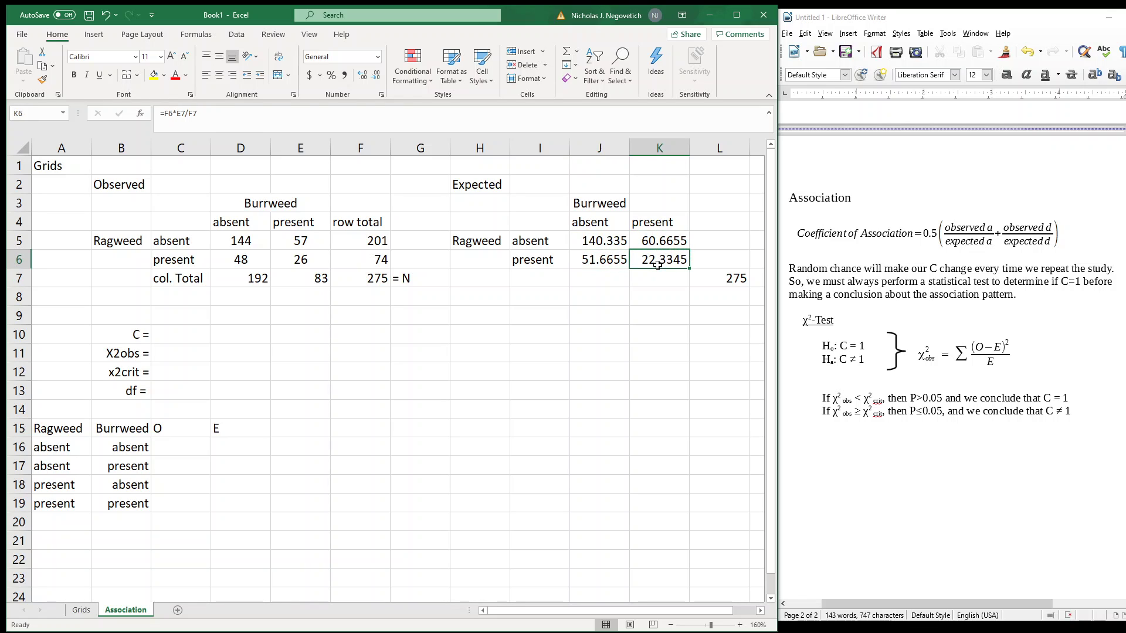
left_click(257, 242)
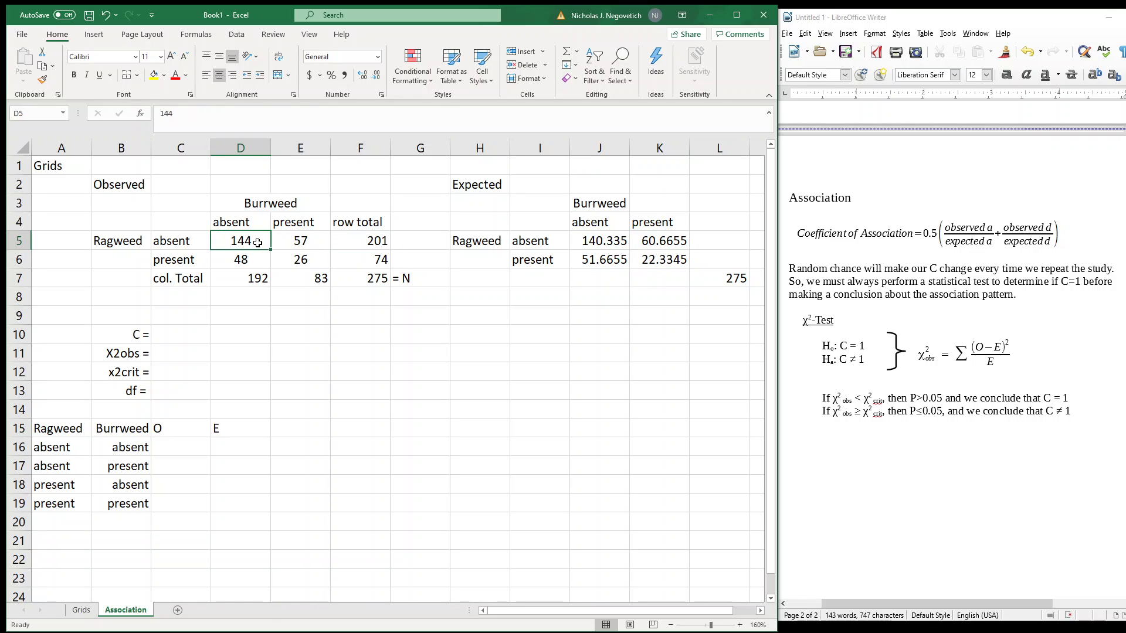
left_click(299, 261, "ctrl")
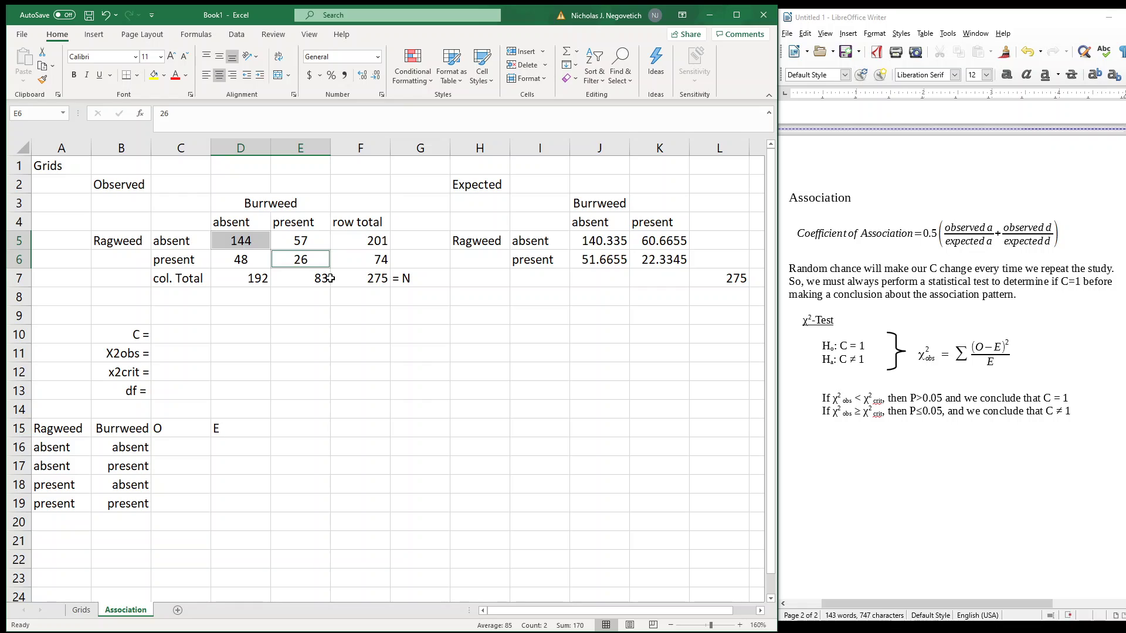
left_click(599, 243, "ctrl")
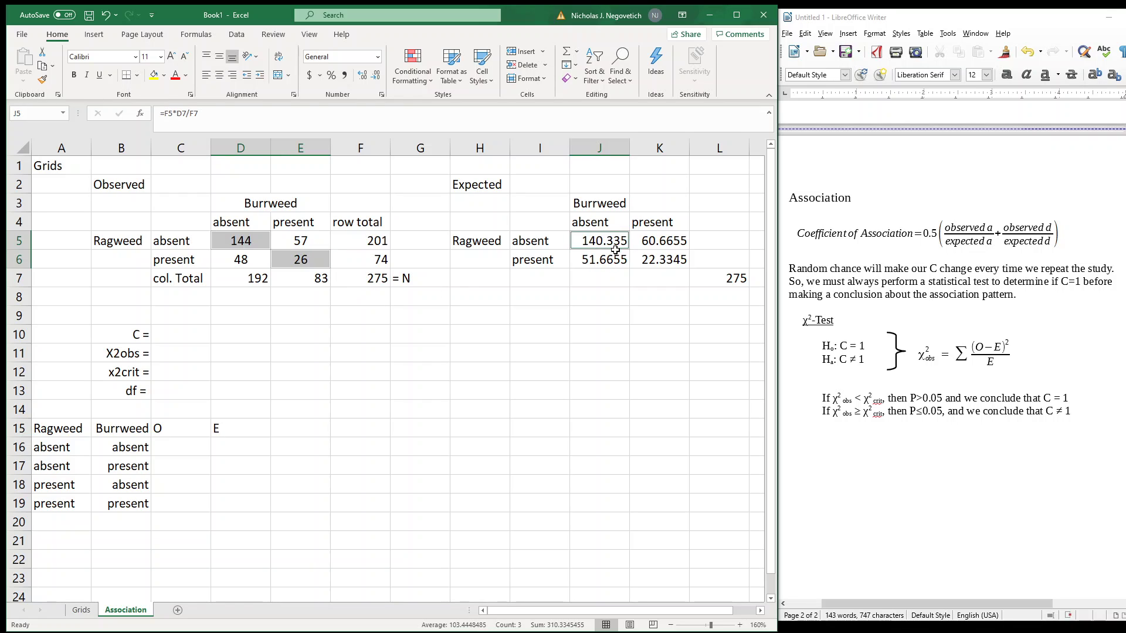
left_click(654, 265, "ctrl")
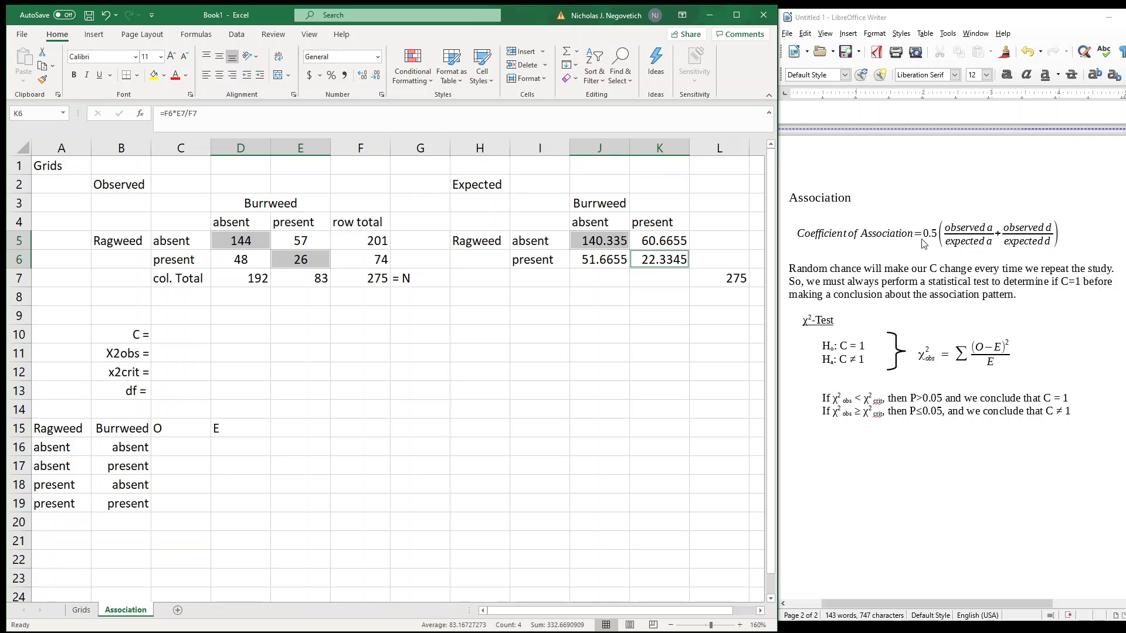
Step: Enter =0.5*(D5/J5+E6/K6) in C10, giving a coefficient C of 1.09512
left_click(482, 294)
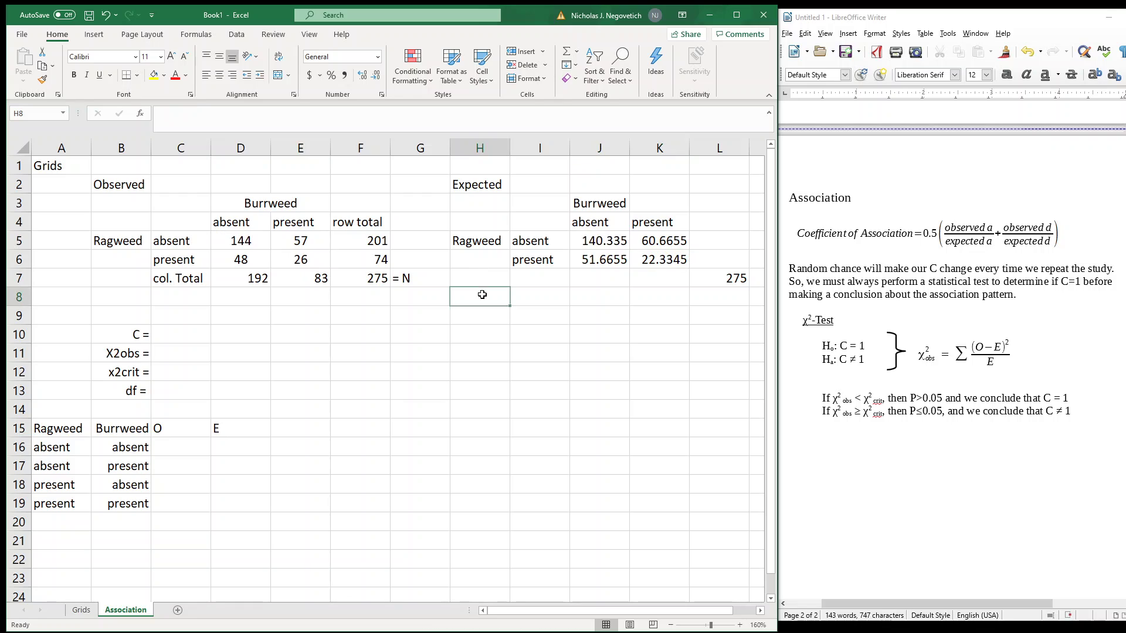
left_click(231, 338)
left_click(184, 332)
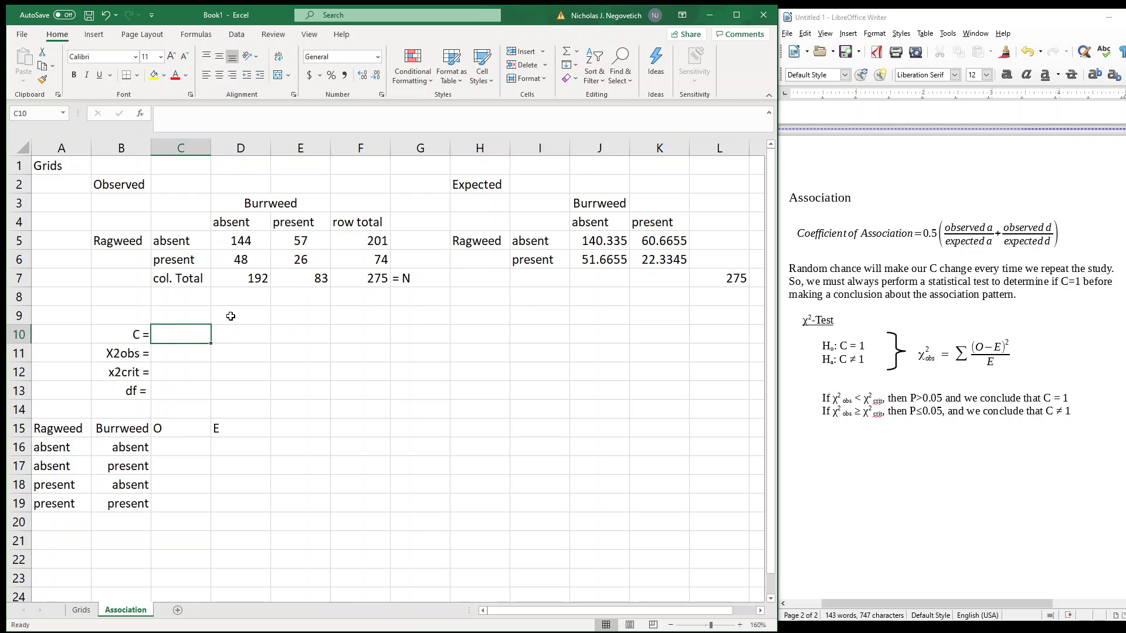
type("=0.5")
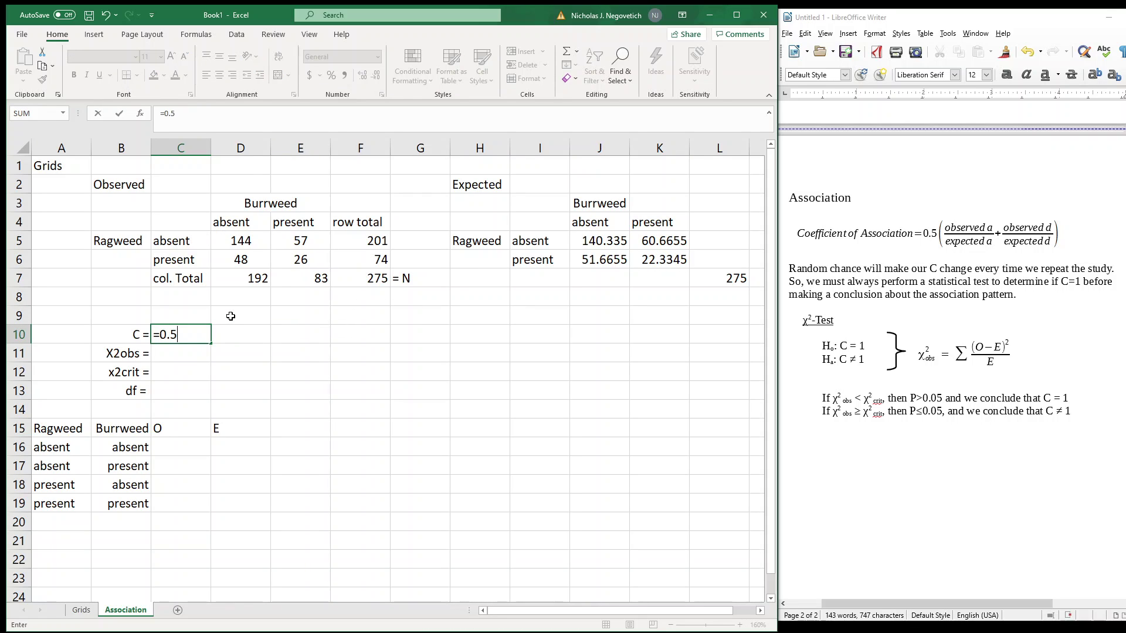
type("*(")
left_click(249, 243)
type("/")
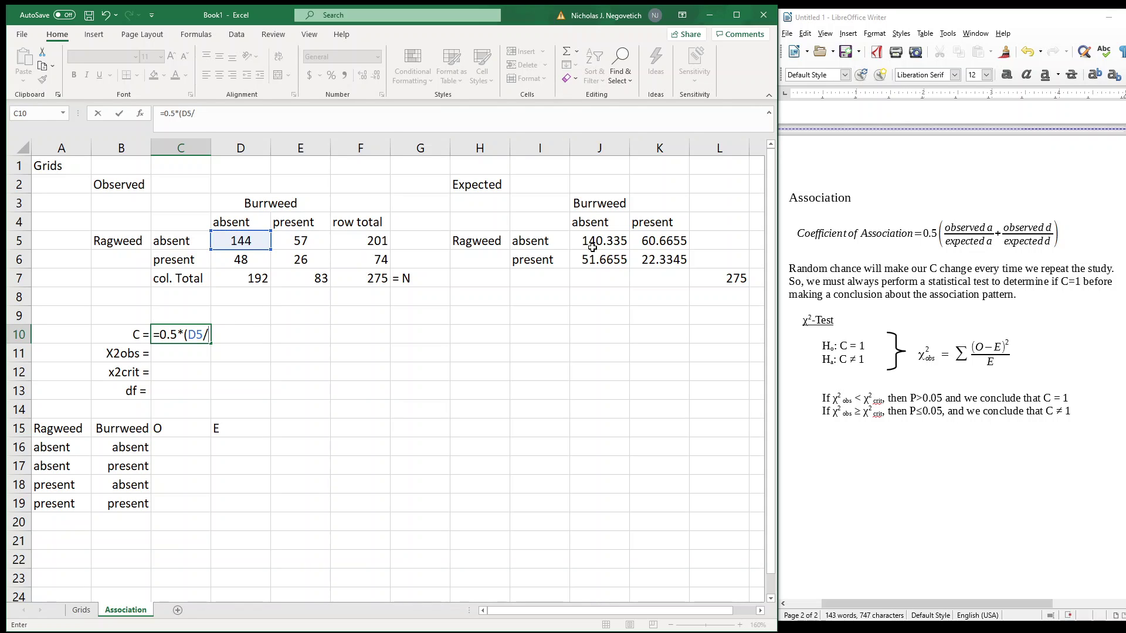
left_click(596, 246)
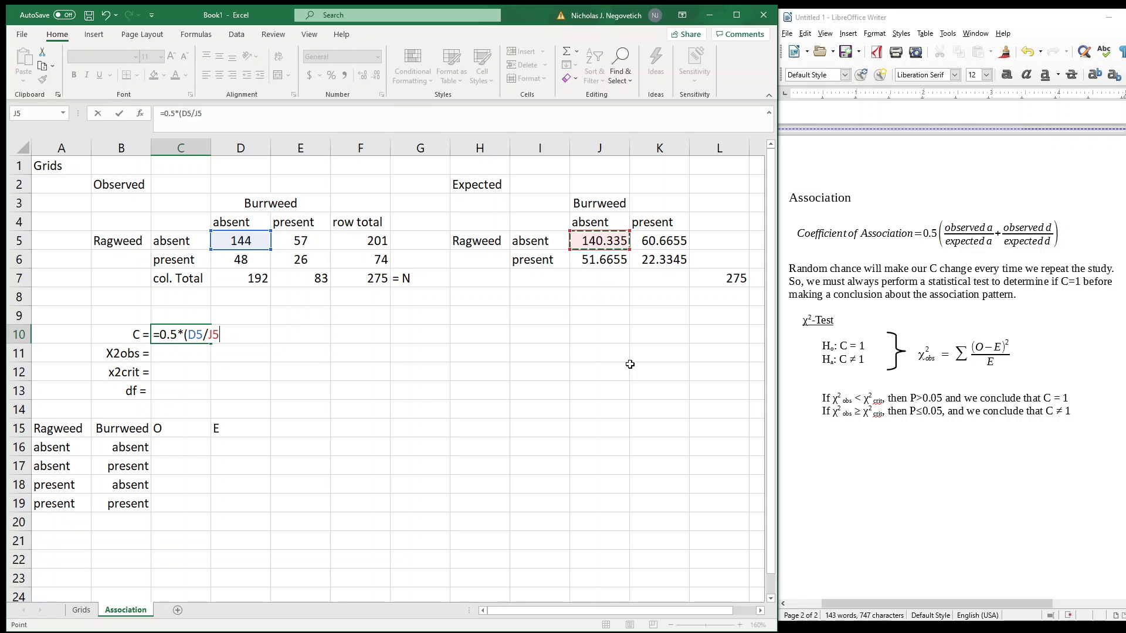
type("+")
left_click(322, 258)
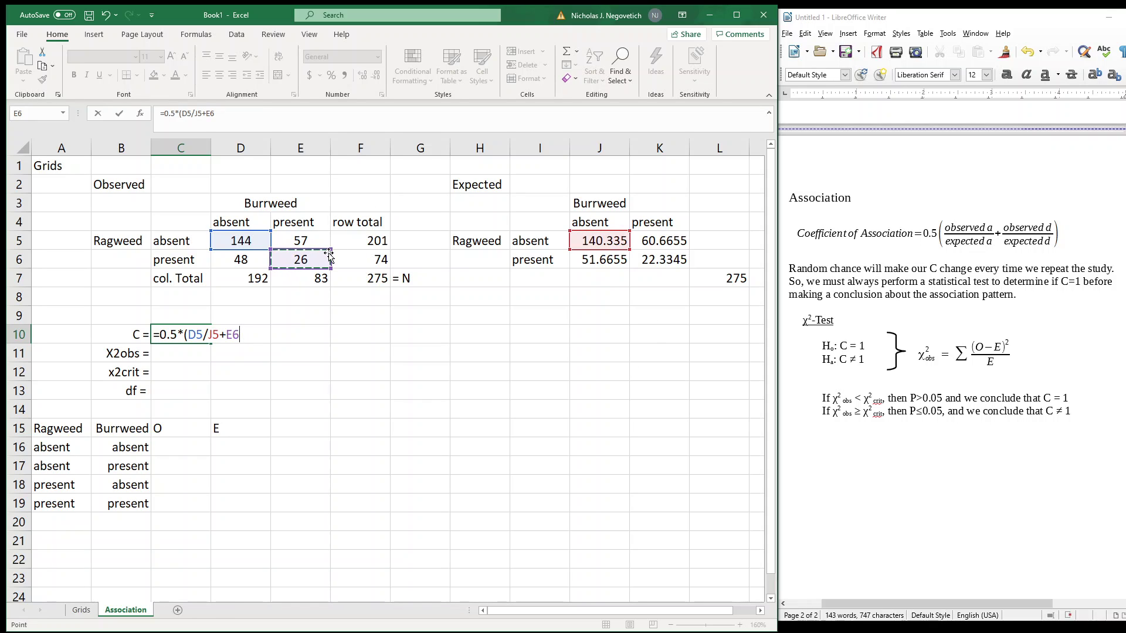
type("/")
left_click(666, 259)
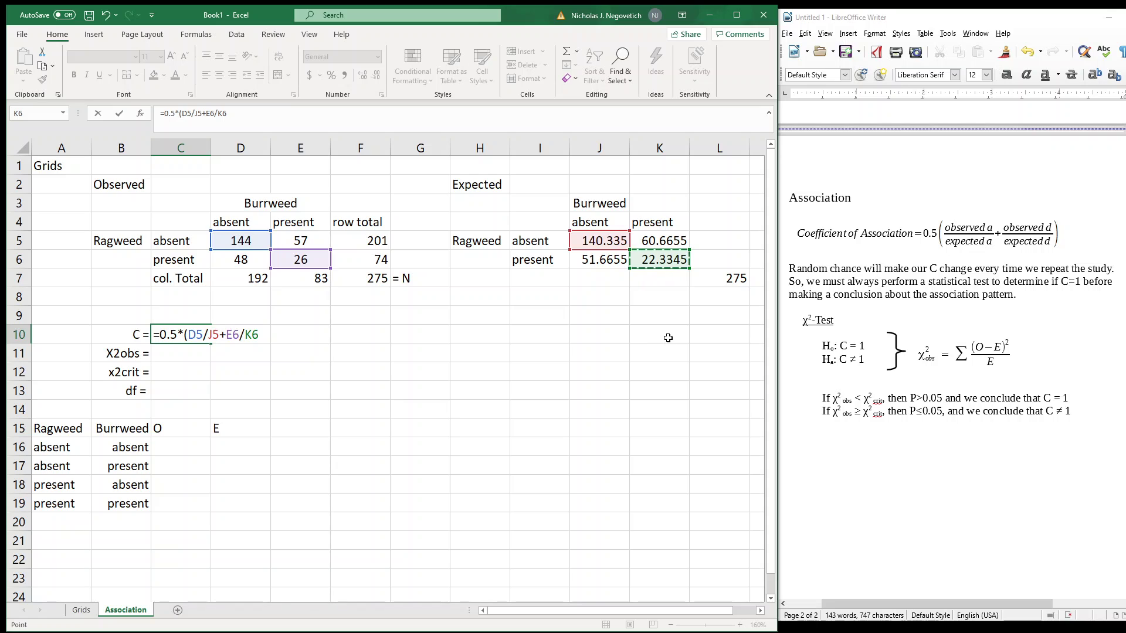
type(")")
key("Return")
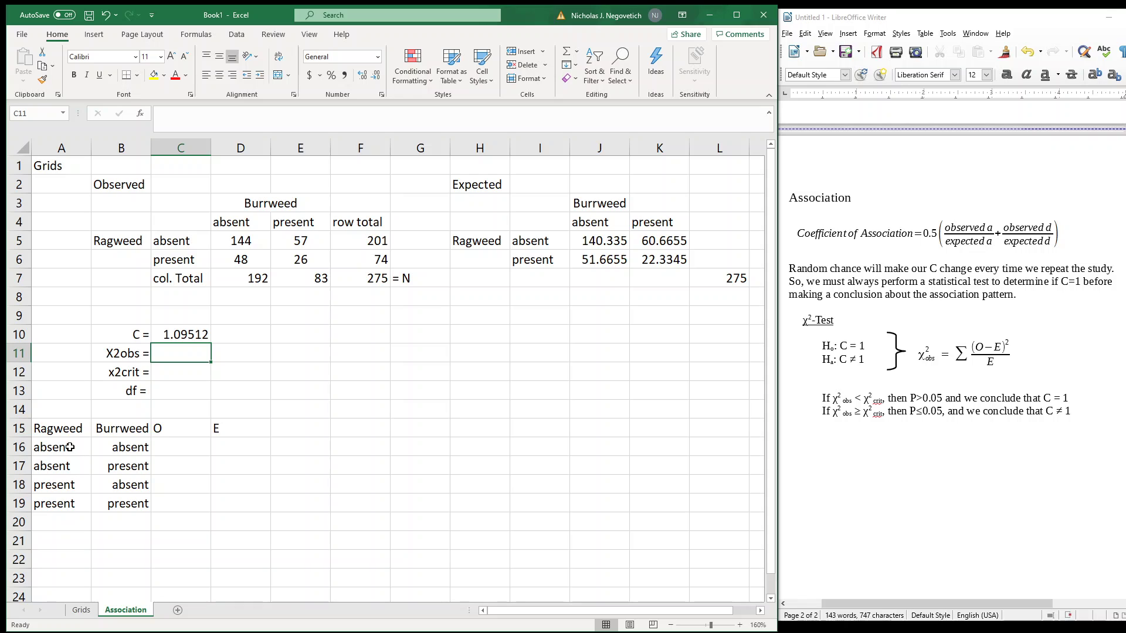
Step: Link C16:C19 to observed cells D5, E5, D6, E6 (144, 57, 48, 26)
left_click_drag(69, 447, 72, 505)
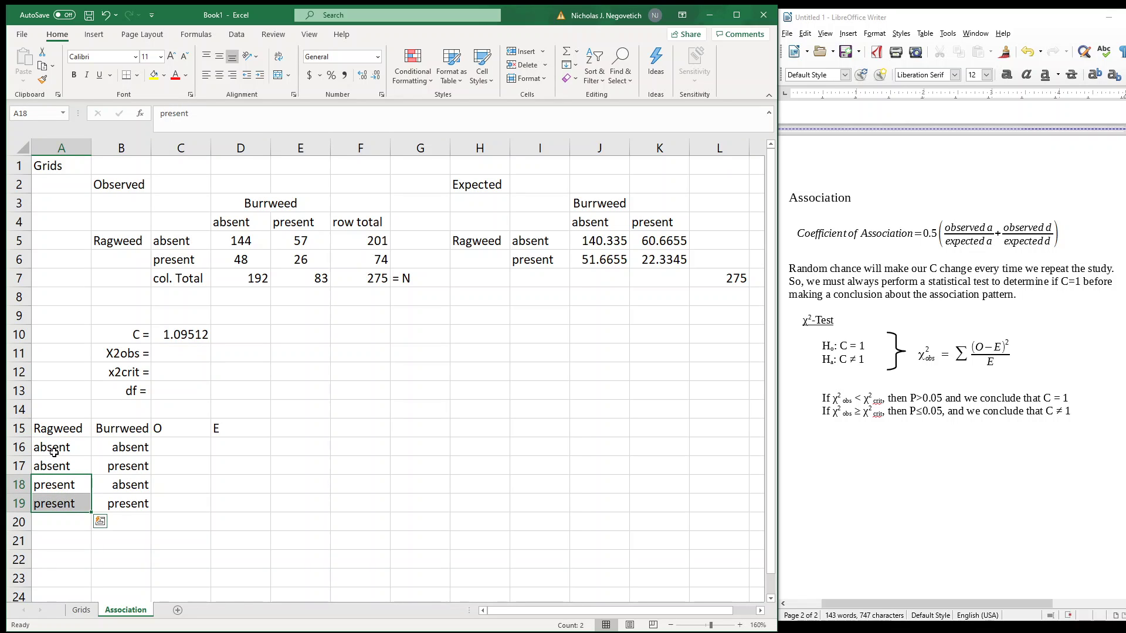
left_click_drag(54, 452, 128, 504)
left_click(130, 487)
left_click(182, 447)
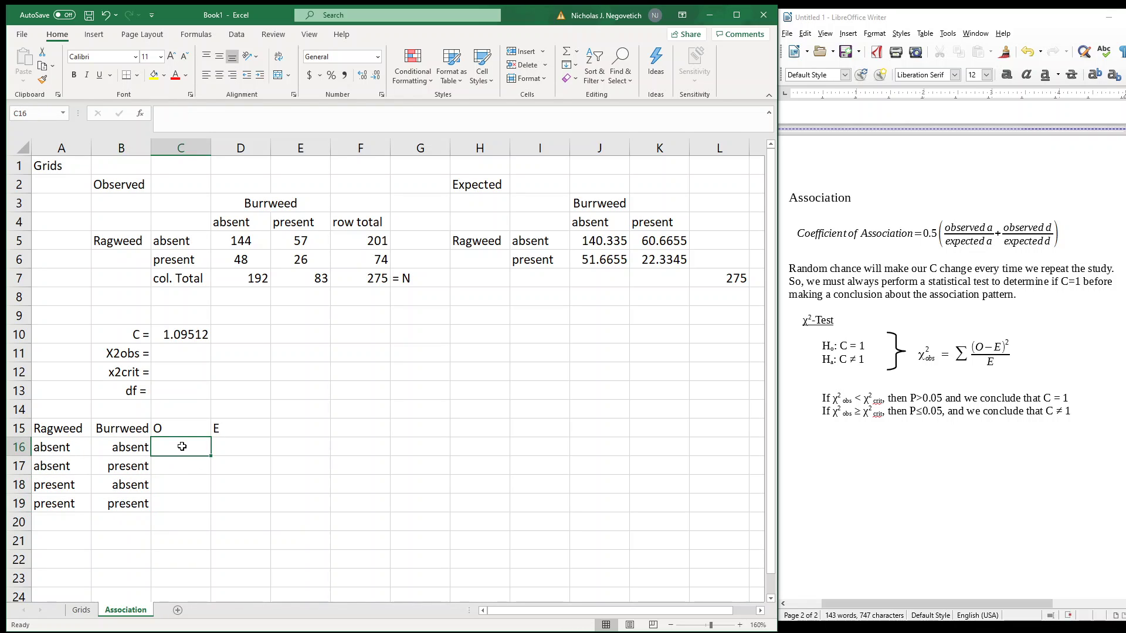
type("=")
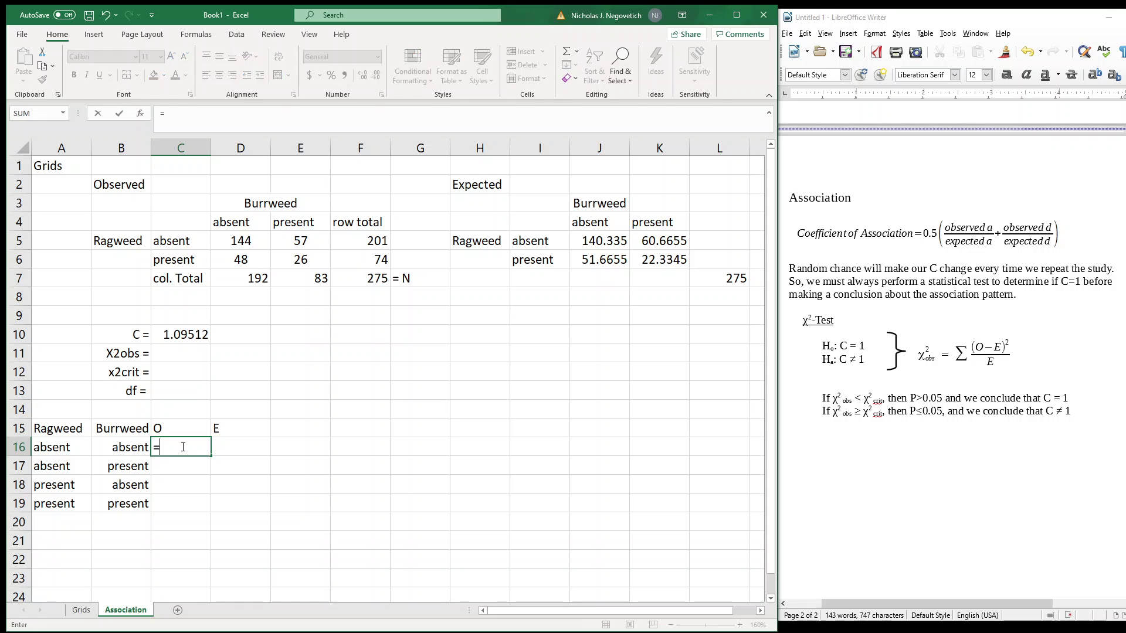
left_click(244, 240)
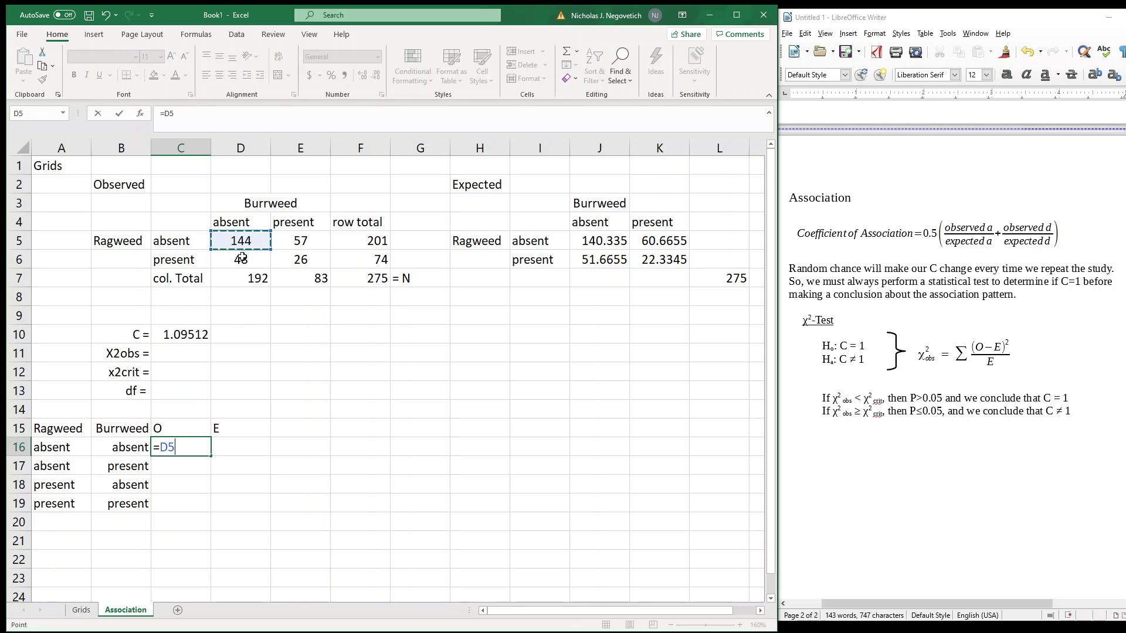
key("Return")
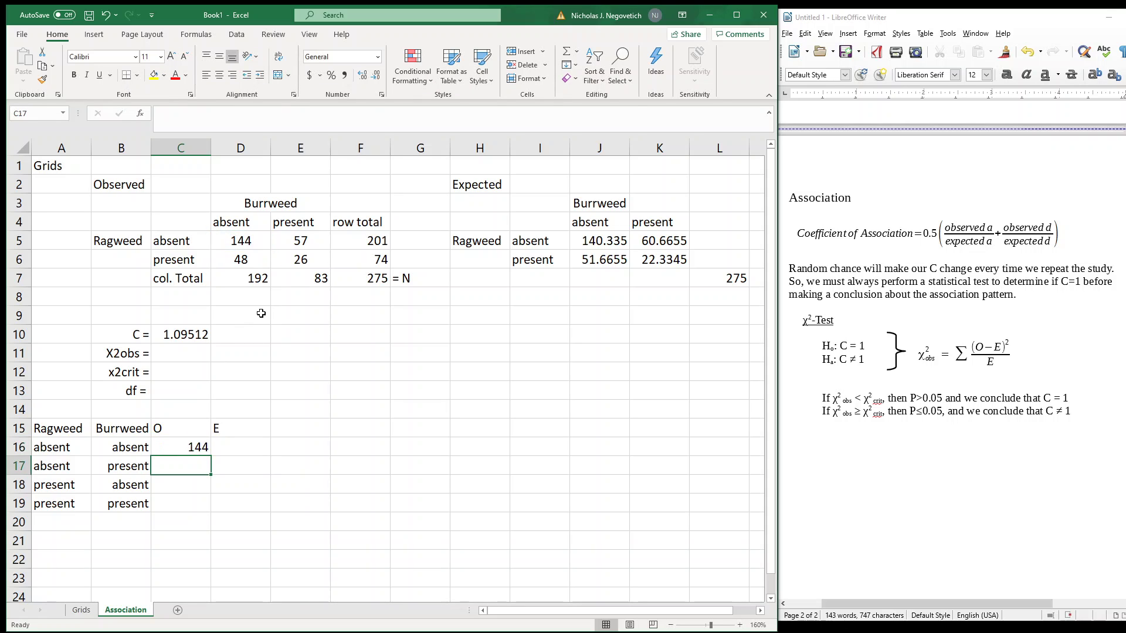
type("=")
left_click(299, 248)
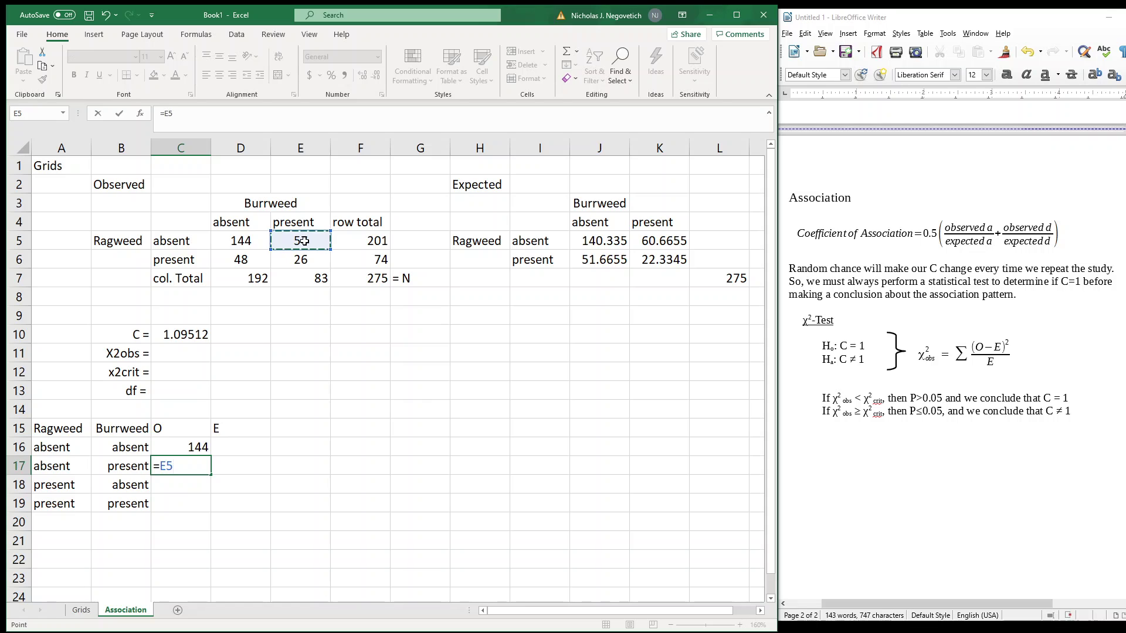
key("Return")
type("=")
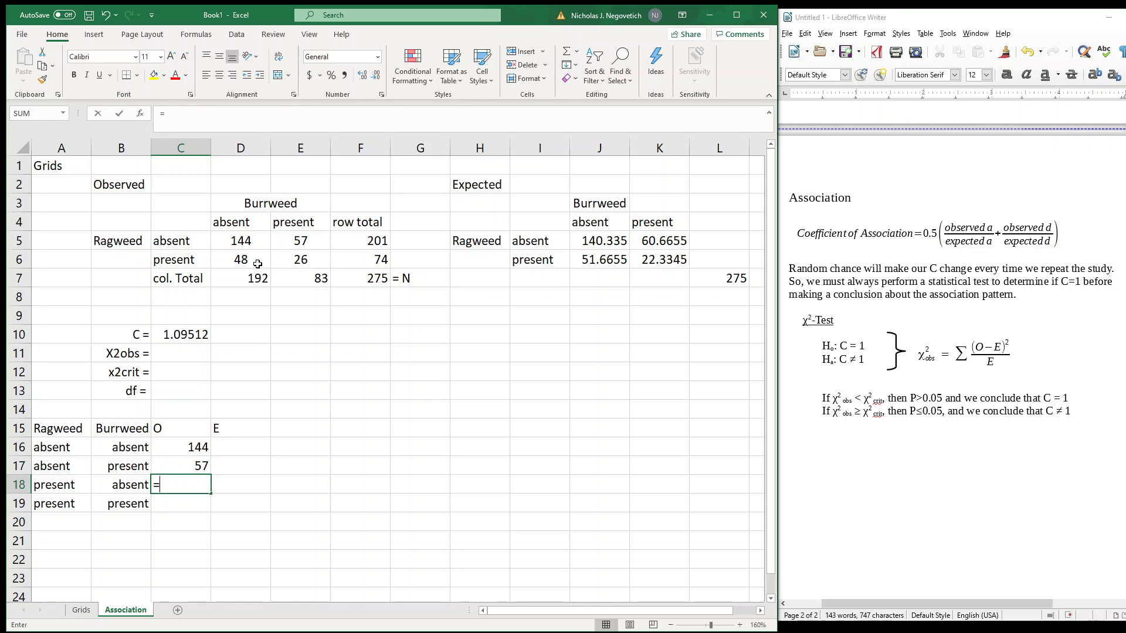
left_click(247, 260)
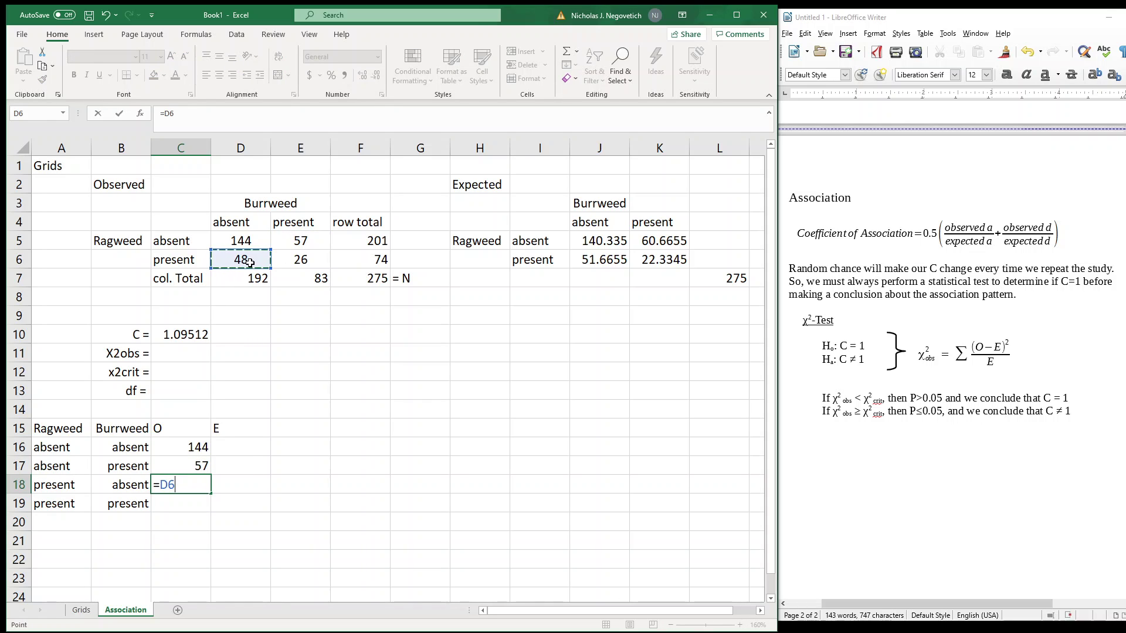
key("Return")
type("=")
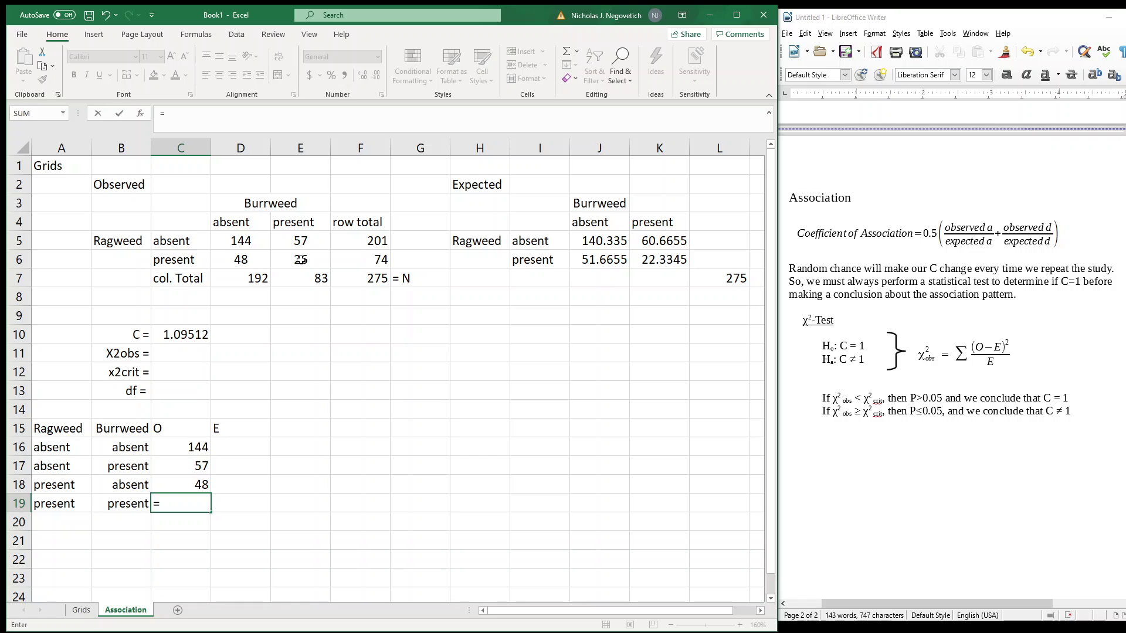
left_click(302, 261)
key("Return")
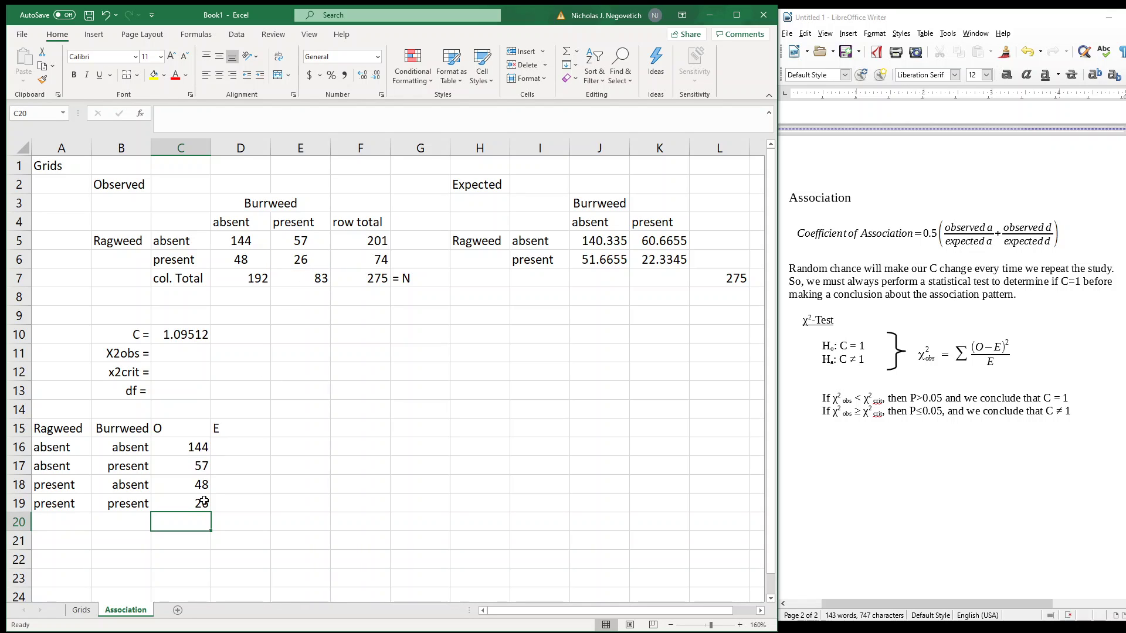
left_click(234, 448)
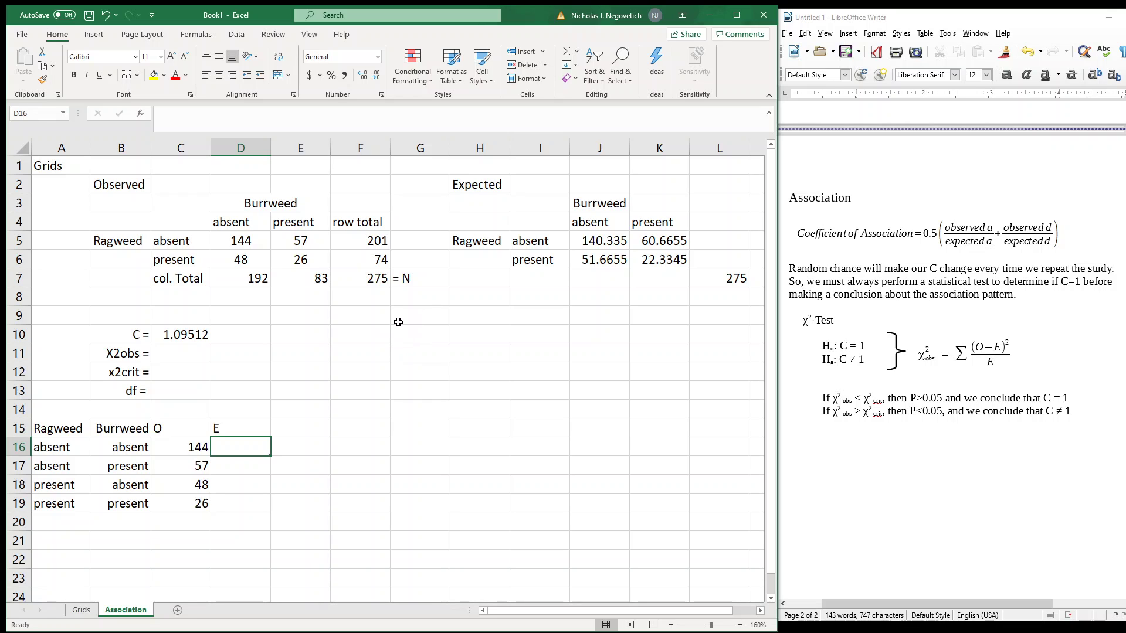
Step: Link D16:D19 to expected cells J5, K5, J6, K6 (140.335, 60.6655, 51.6655, 22.3345)
type("=")
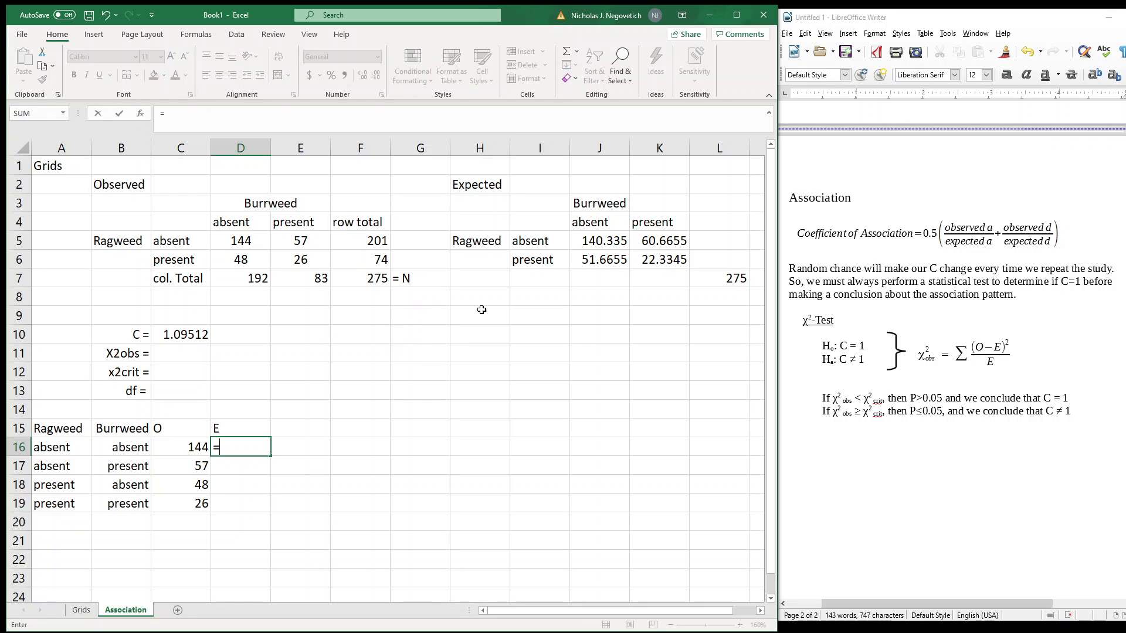
left_click(595, 242)
key("Return")
type("=")
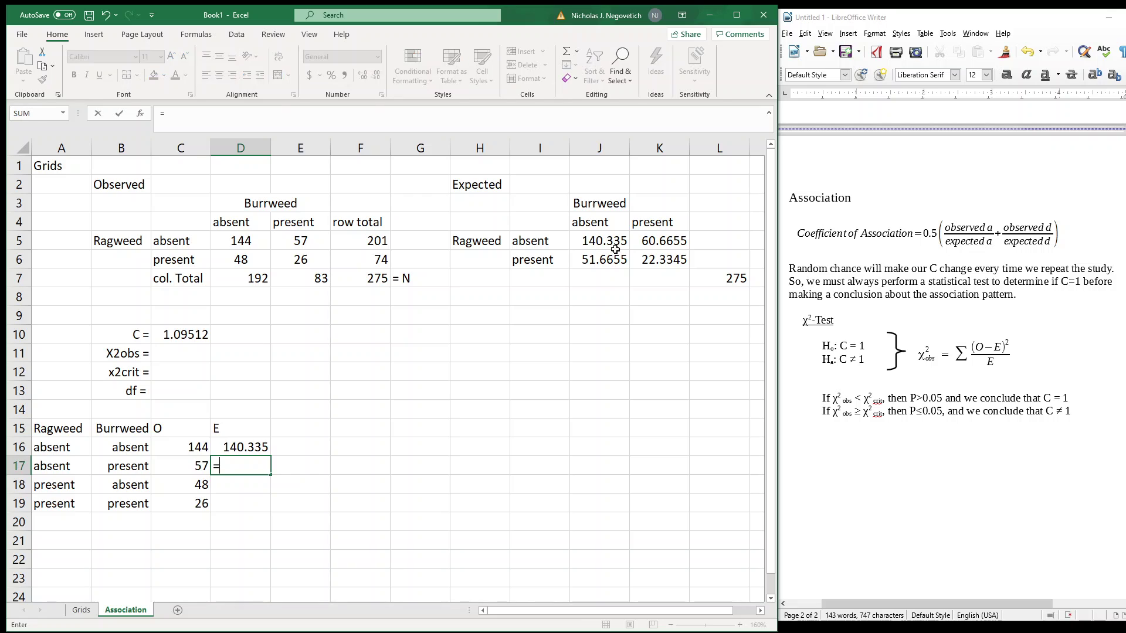
left_click(653, 245)
key("Return")
type("=")
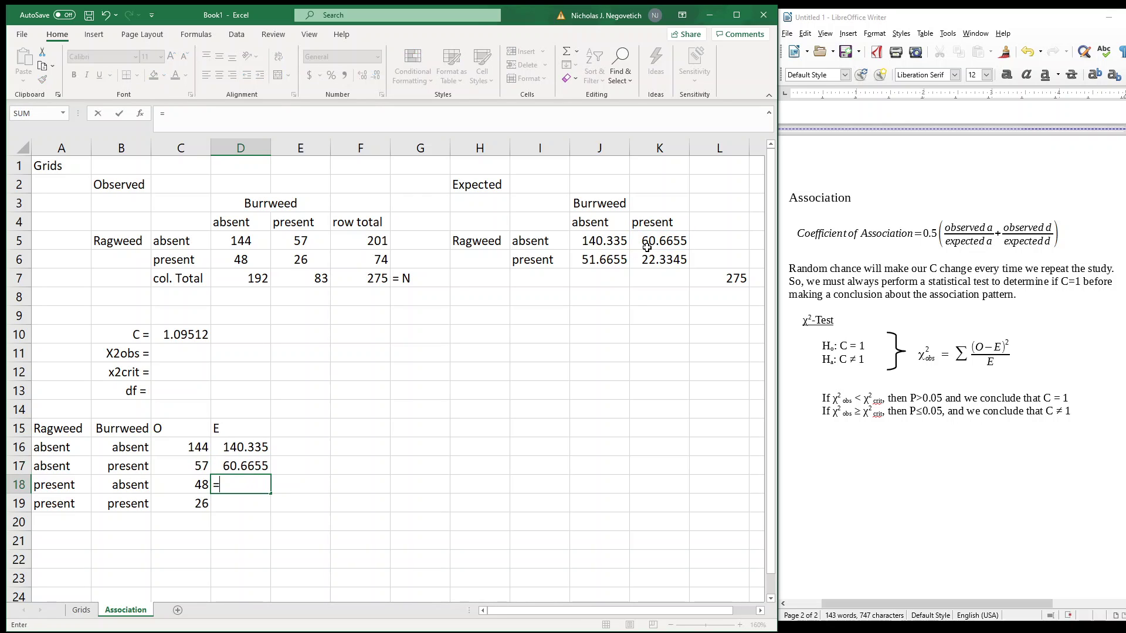
left_click(606, 260)
key("Return")
type("=")
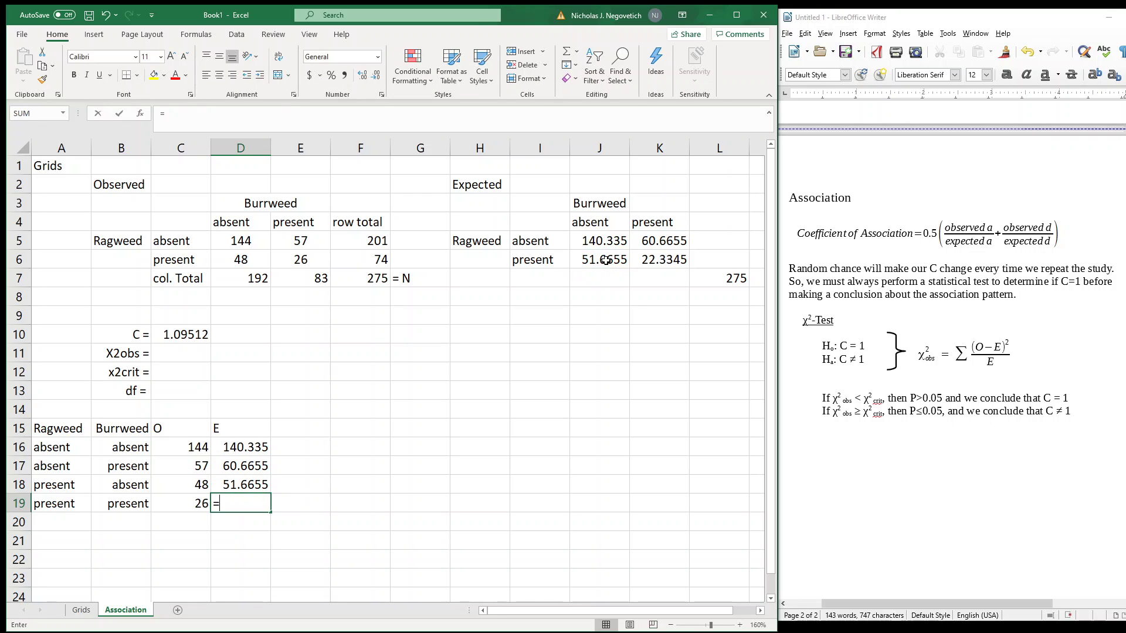
left_click(651, 260)
key("Return")
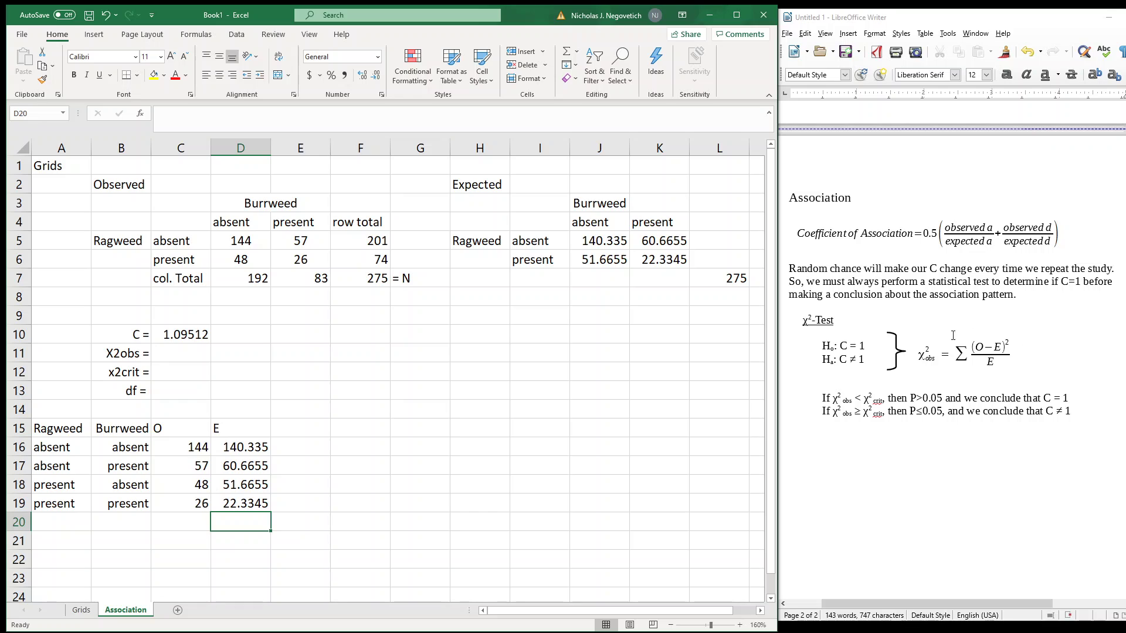
left_click(297, 429)
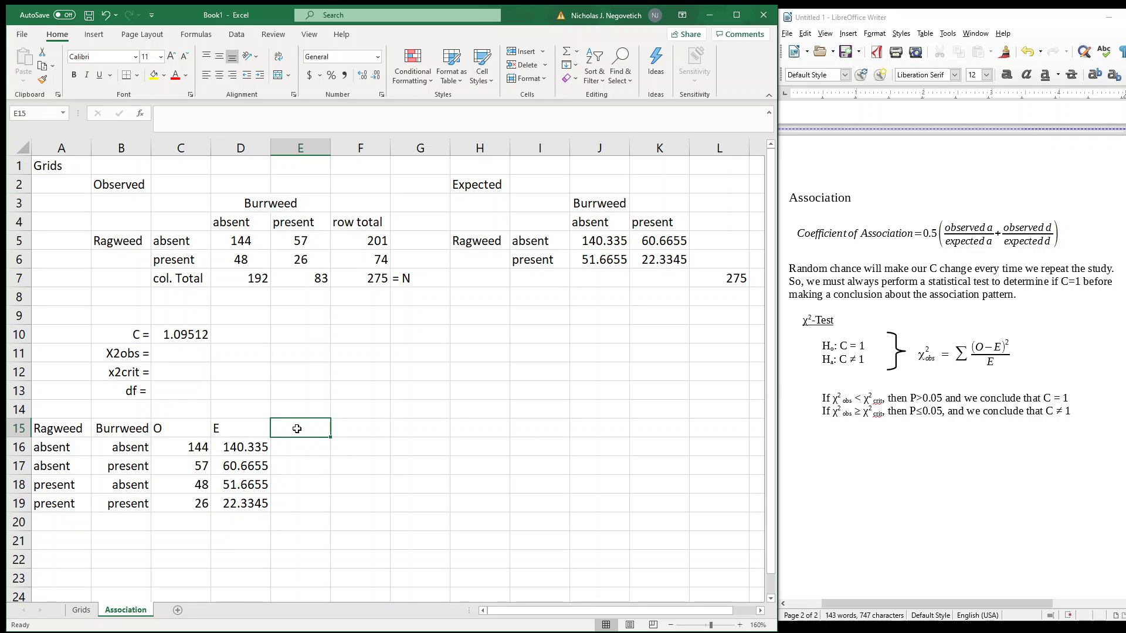
Step: Enter the headings O-E, (O-E)^2 and ((O-E)^2)/E in E15:G15
type("O-E")
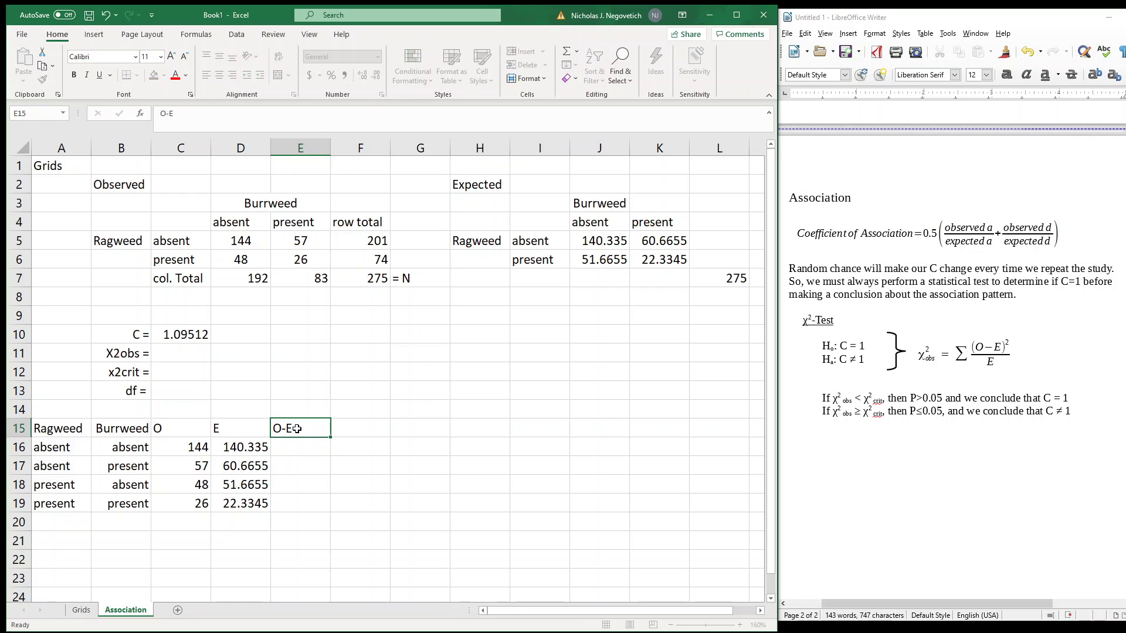
key("Tab")
type("(")
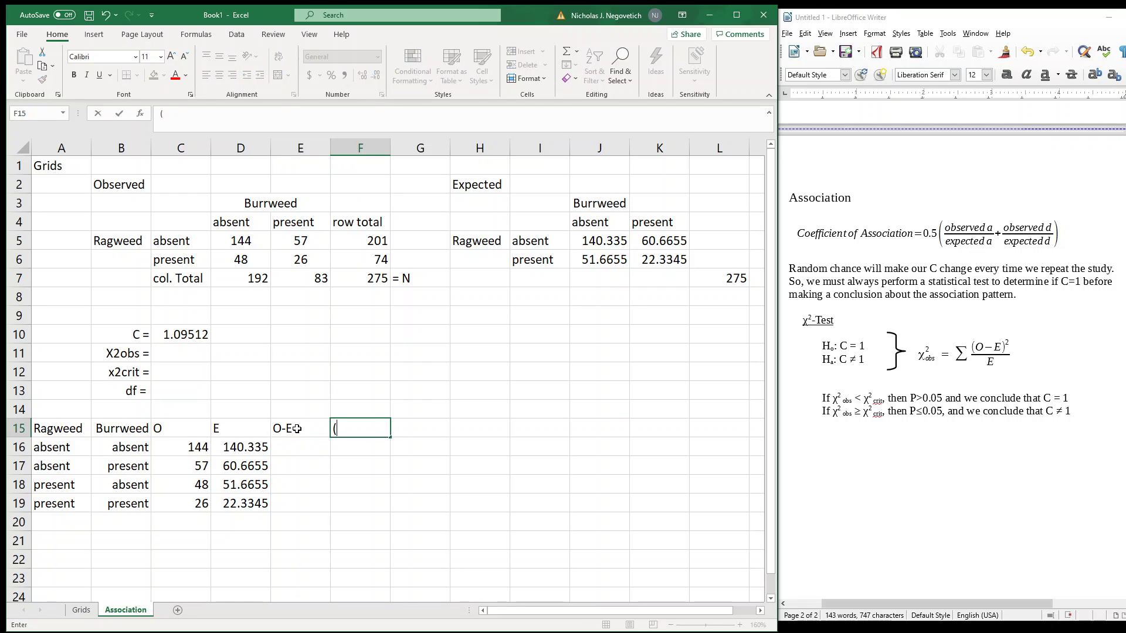
type("O-E)^2")
key("Tab")
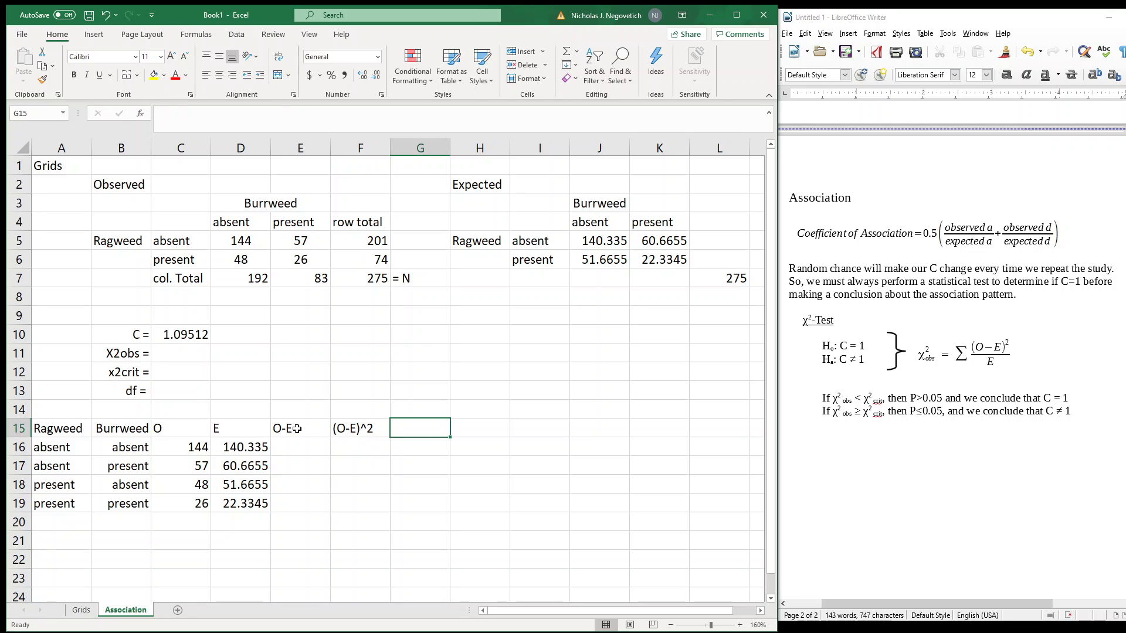
type("(")
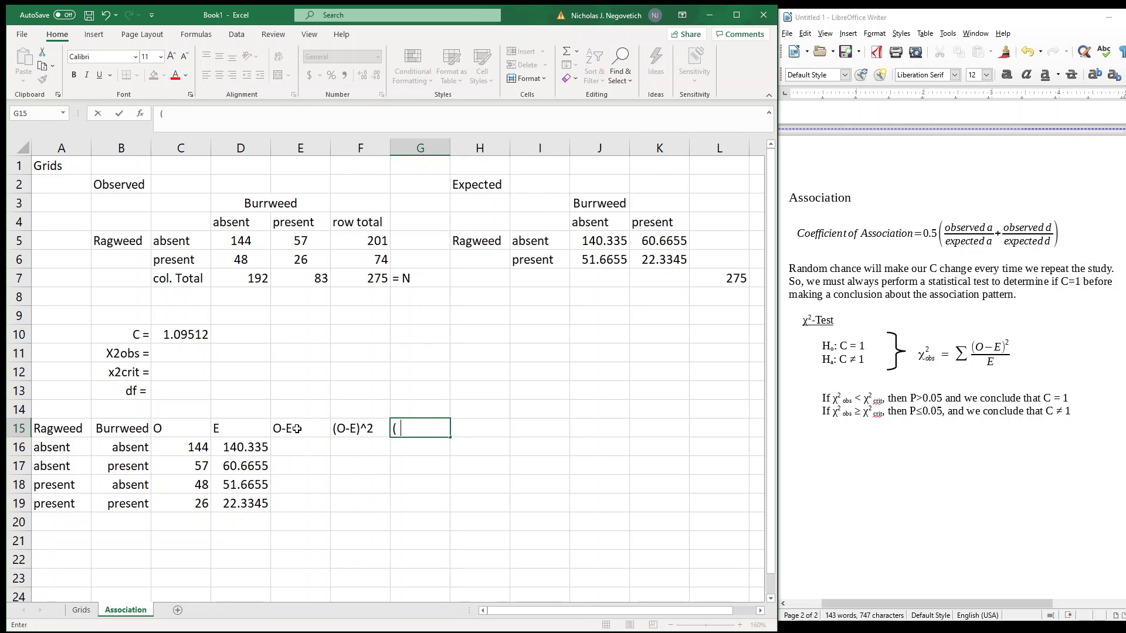
type("(O-E)^2)/E")
key("Return")
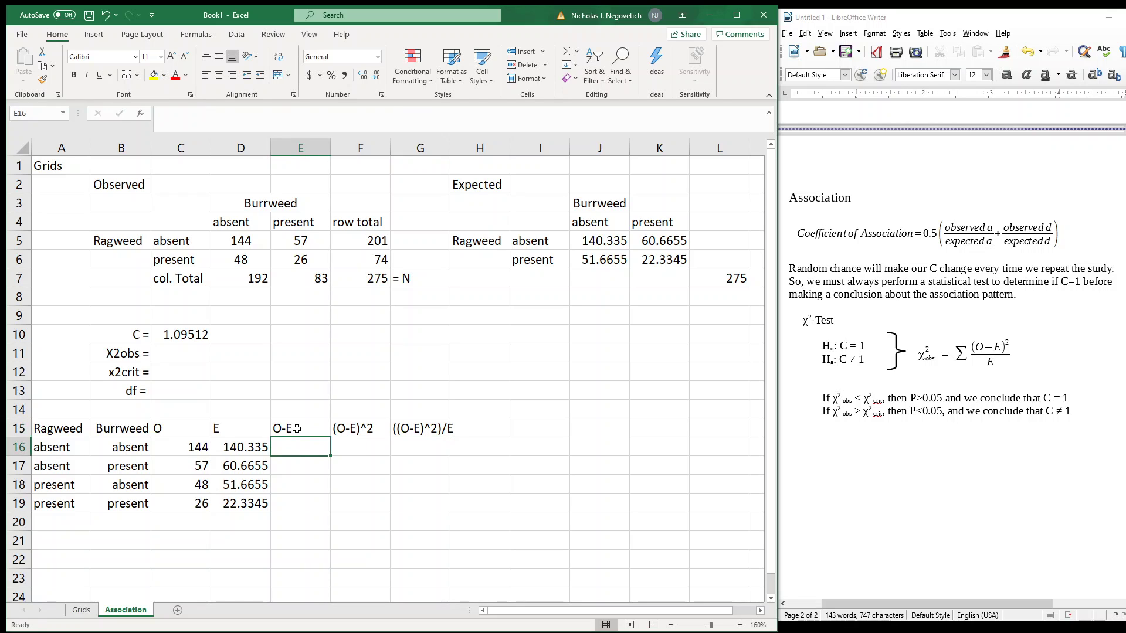
Step: Enter =C16-D16 in E16 and fill it down to E19, giving ±3.66545
type("=")
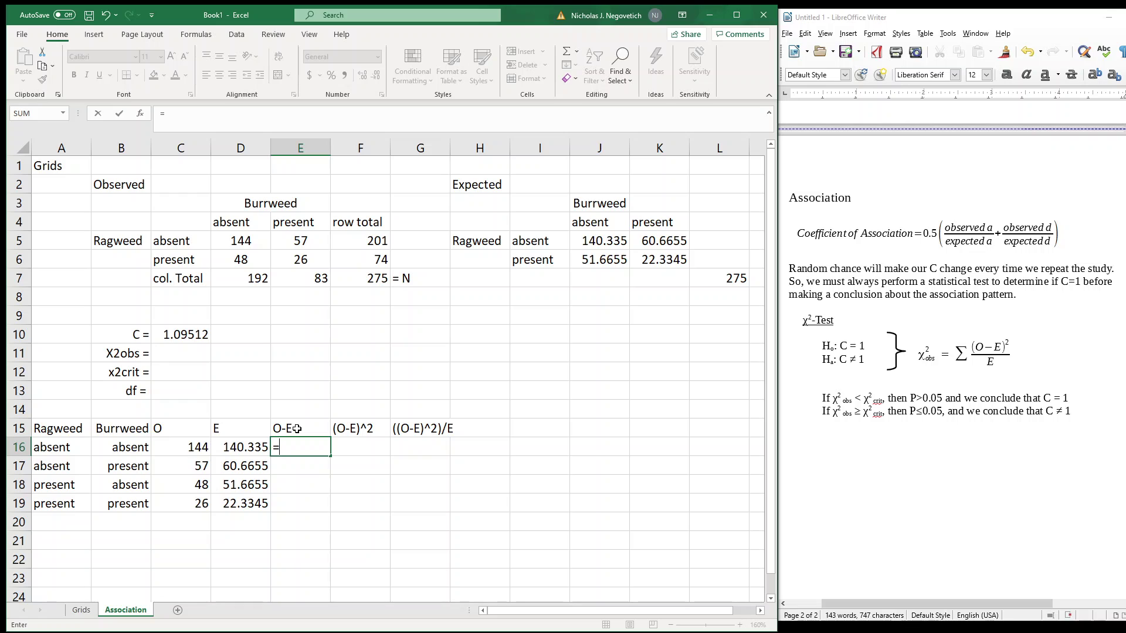
left_click(196, 448)
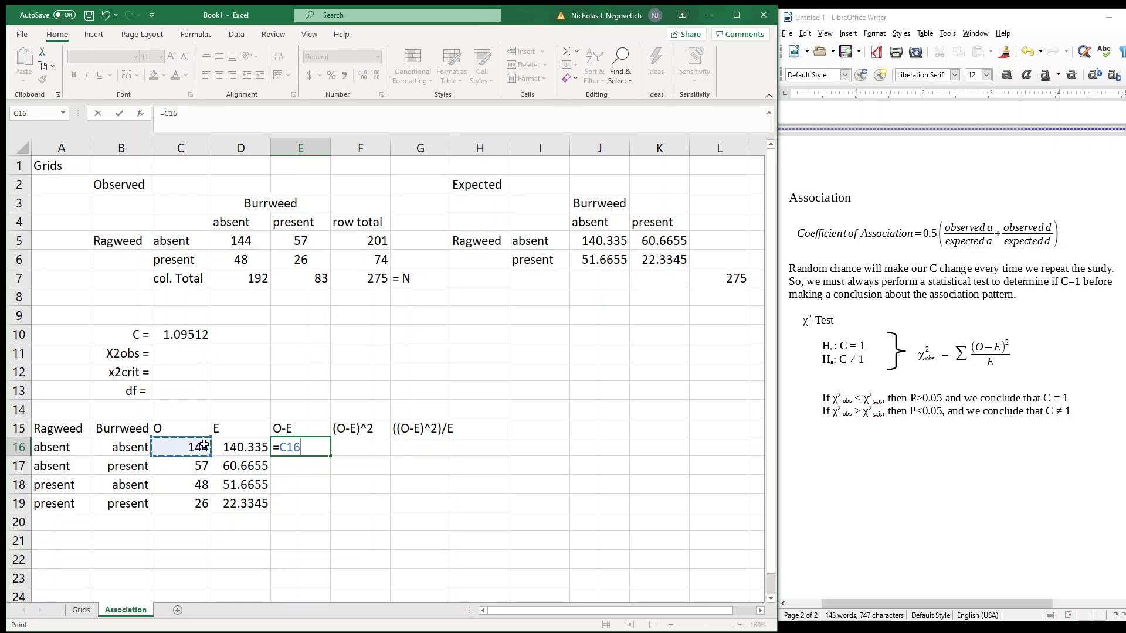
type("-")
left_click(243, 448)
key("Return")
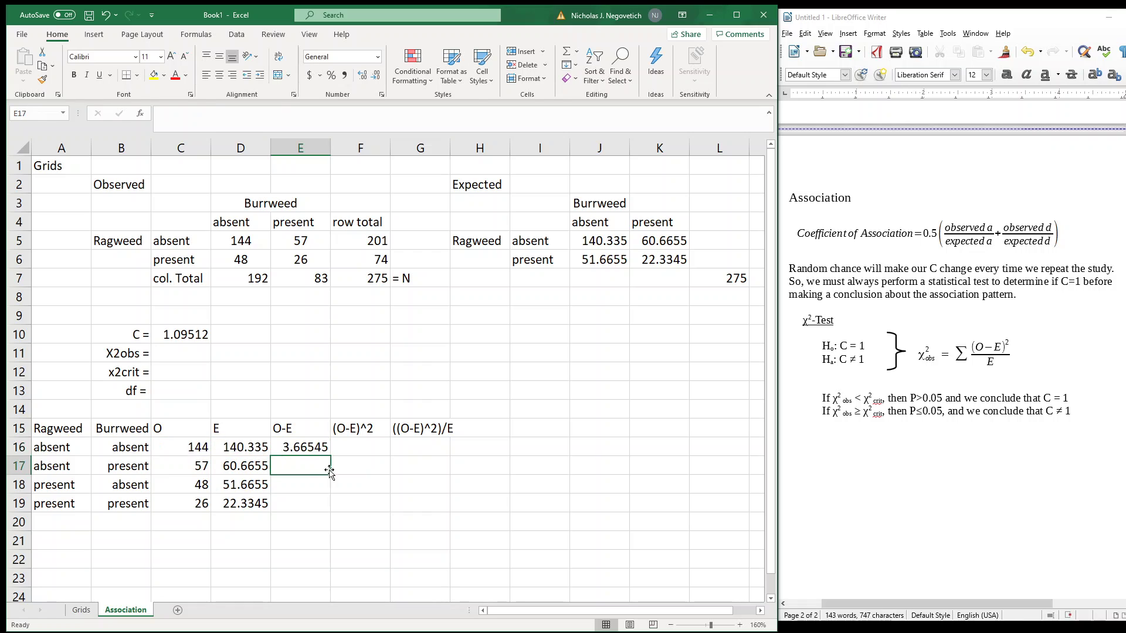
left_click(326, 451)
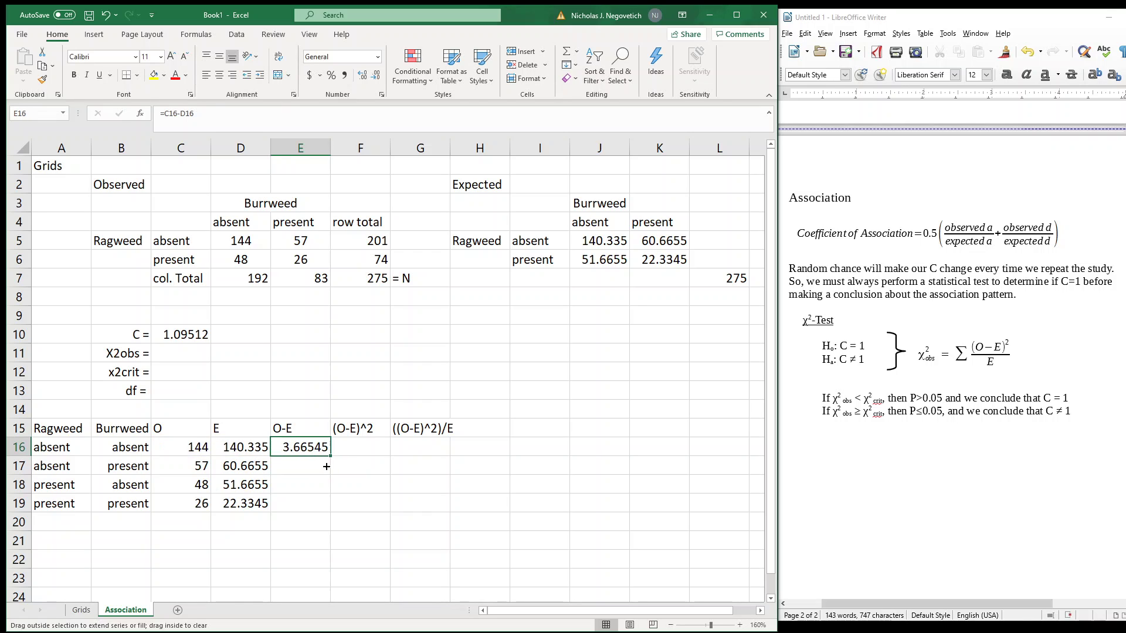
left_click_drag(330, 455, 331, 499)
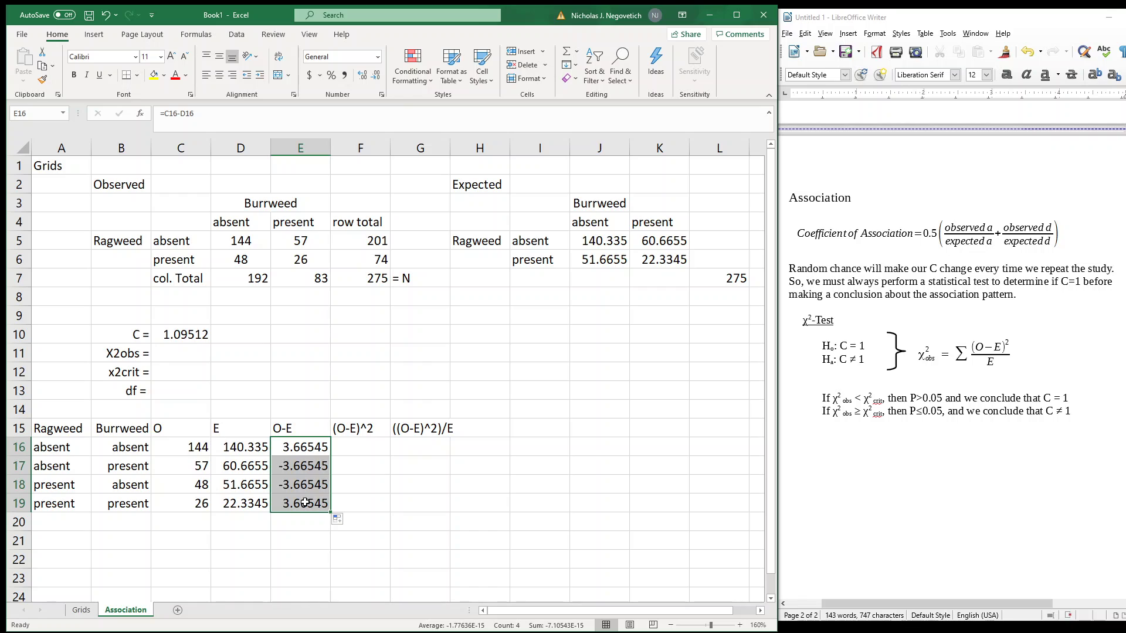
left_click(350, 450)
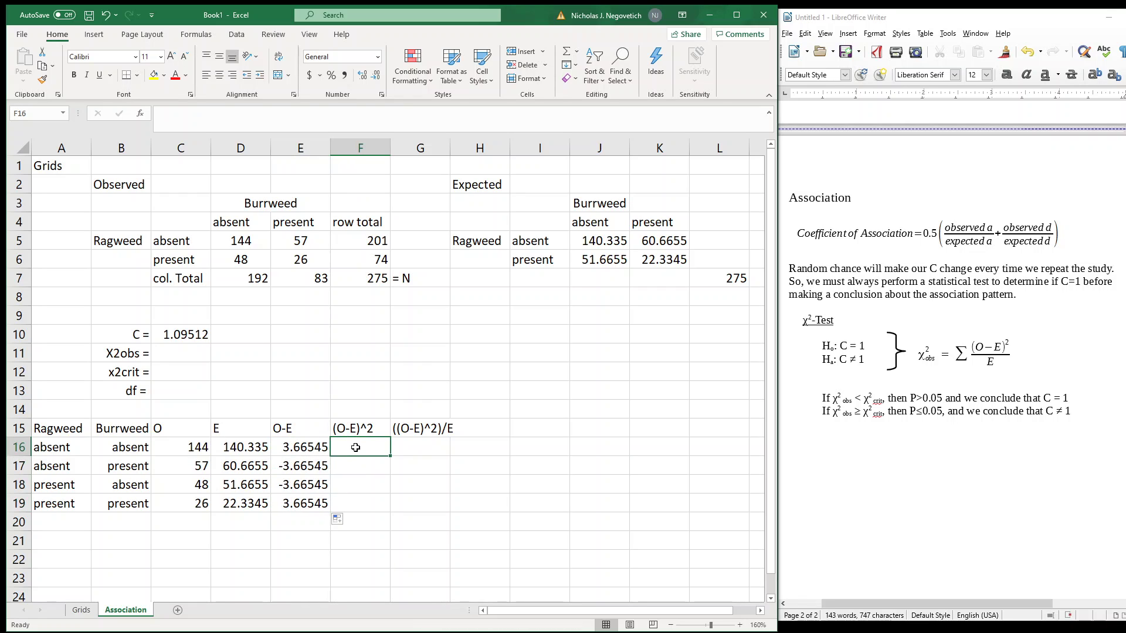
Step: Square the O-E values with =E16^2 in F16, filled down to F19 (13.4356 each)
type("=")
left_click(302, 449)
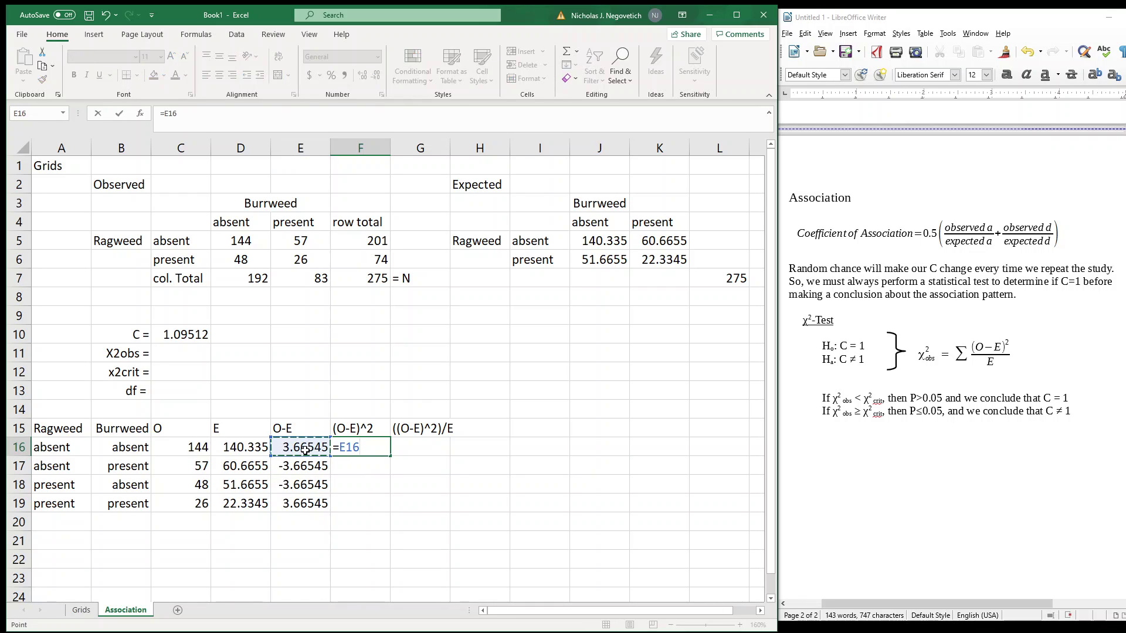
type("^2")
key("Return")
left_click(379, 450)
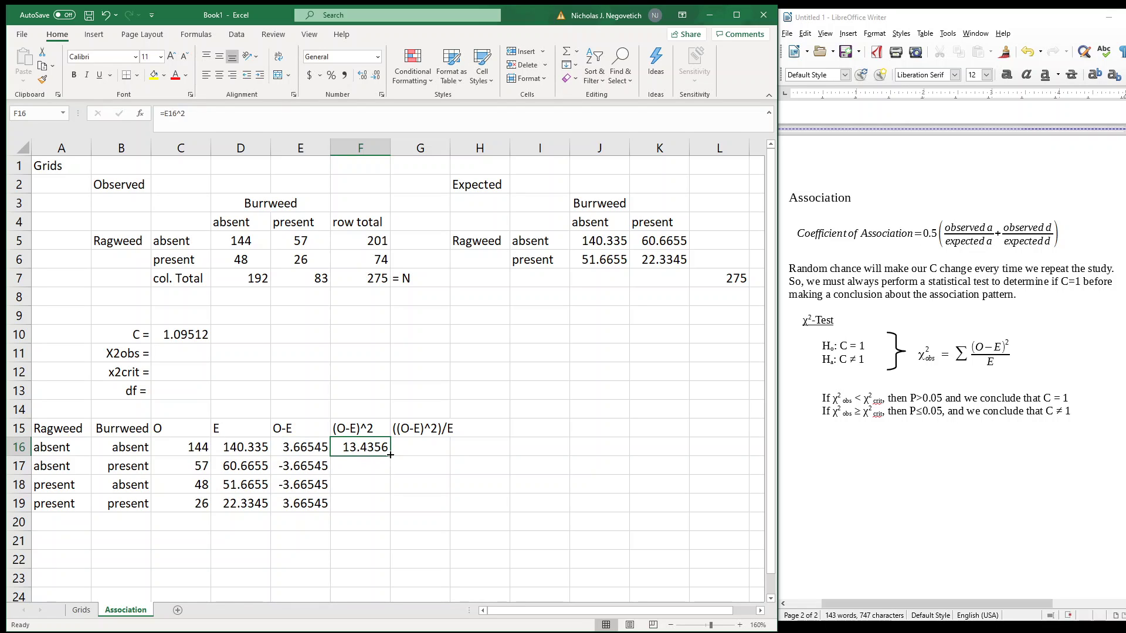
left_click_drag(392, 464, 390, 512)
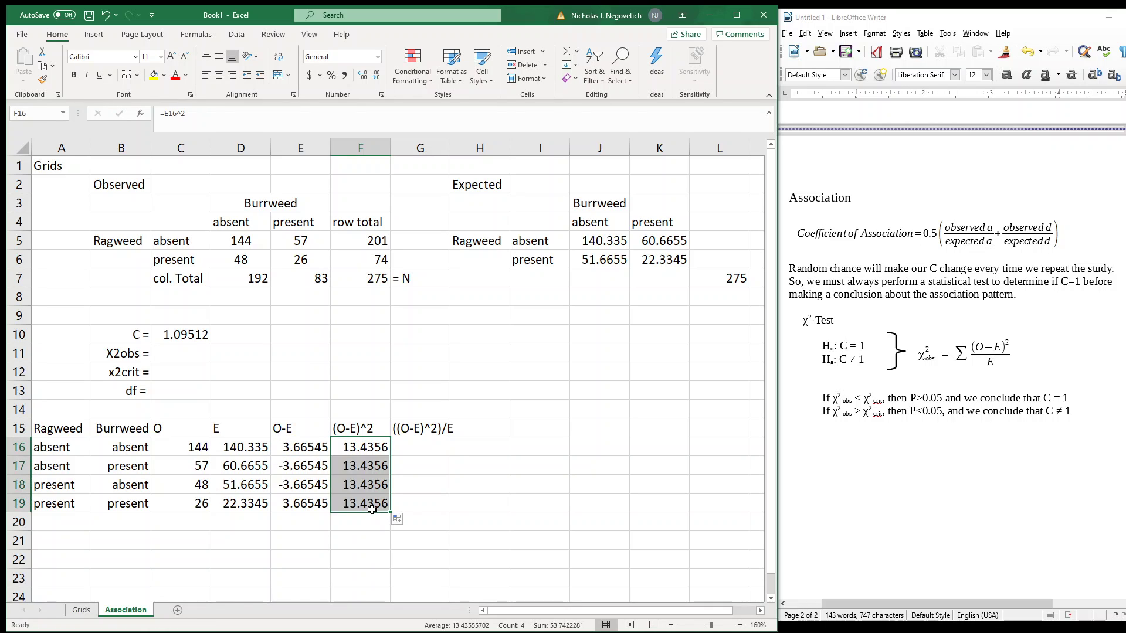
Step: Divide by expected with =F16/D16 in G16, filled to G19 (0.09574, 0.22147, 0.26005, 0.60156)
left_click(416, 445)
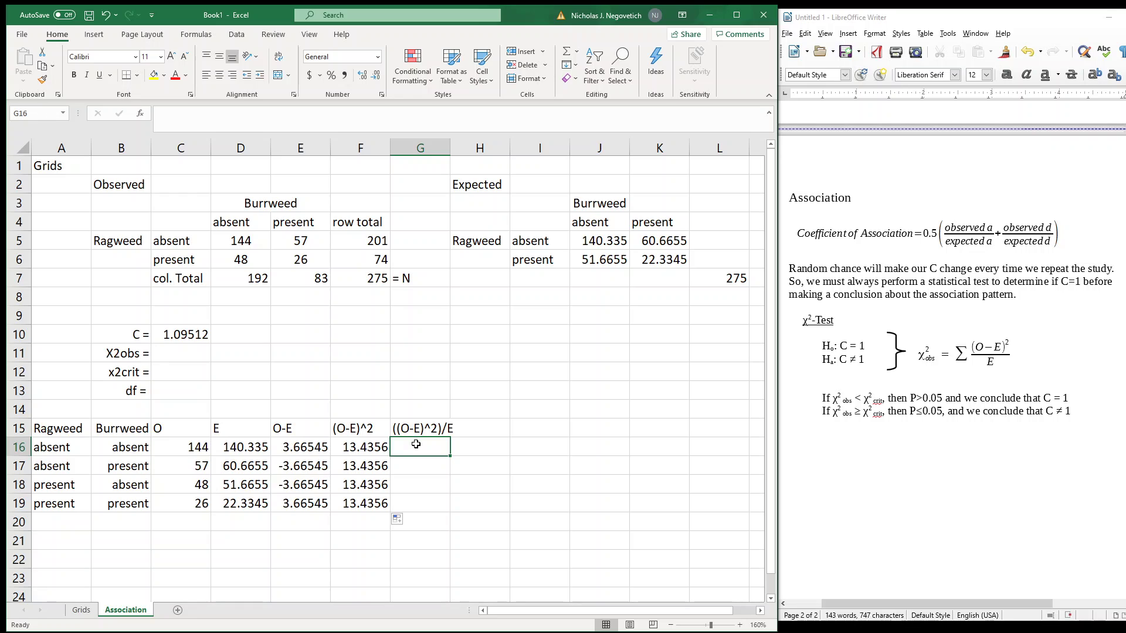
type("=")
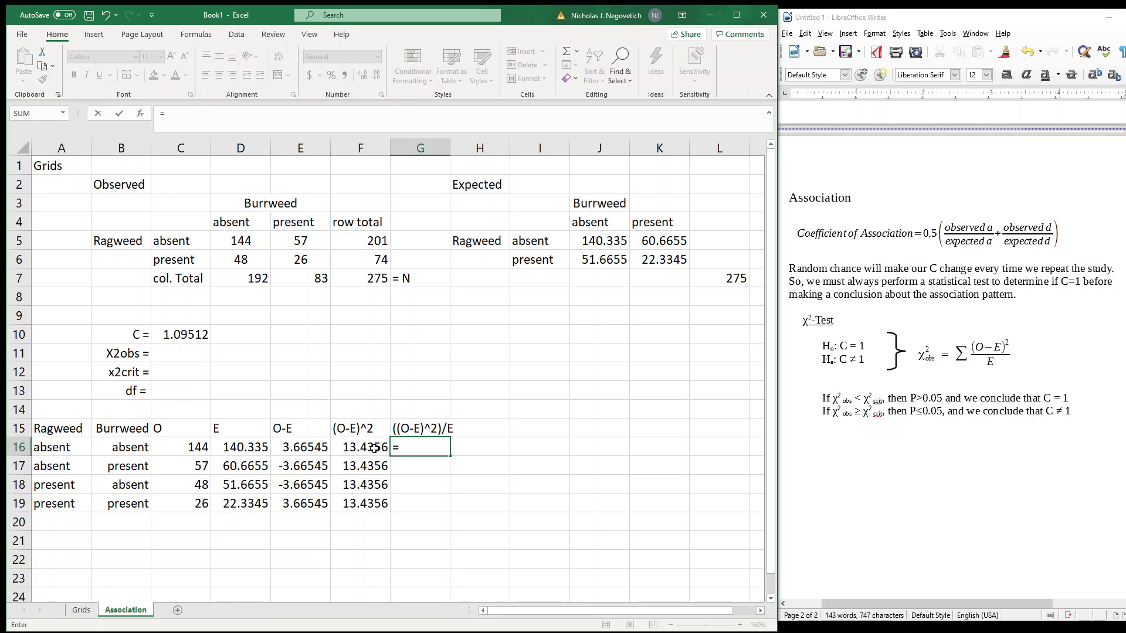
left_click(374, 448)
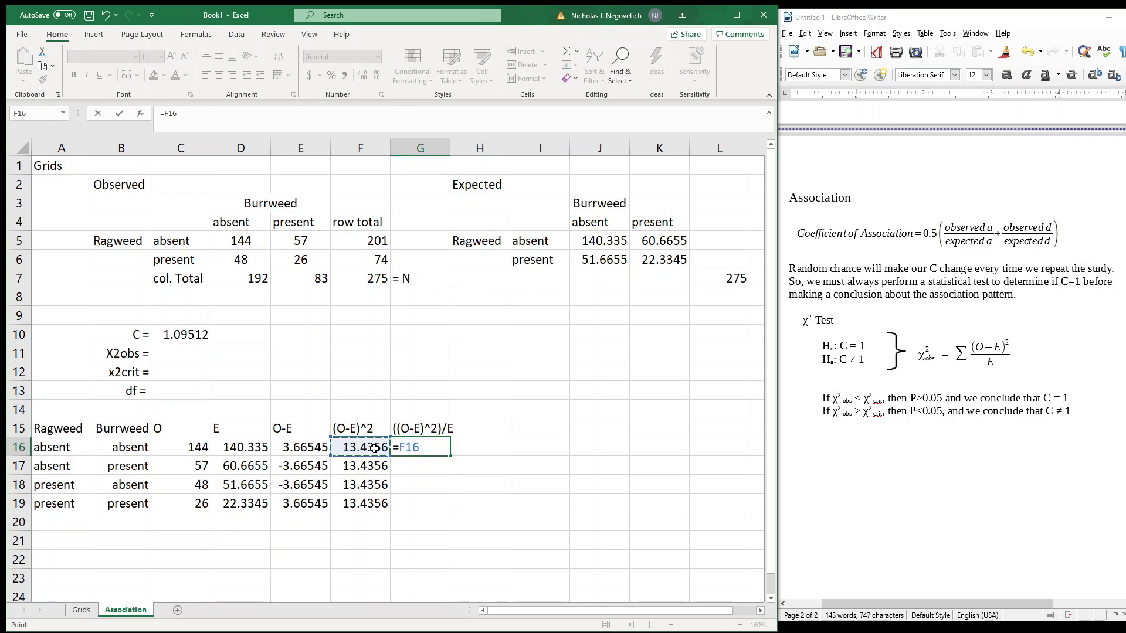
type("/")
left_click(247, 450)
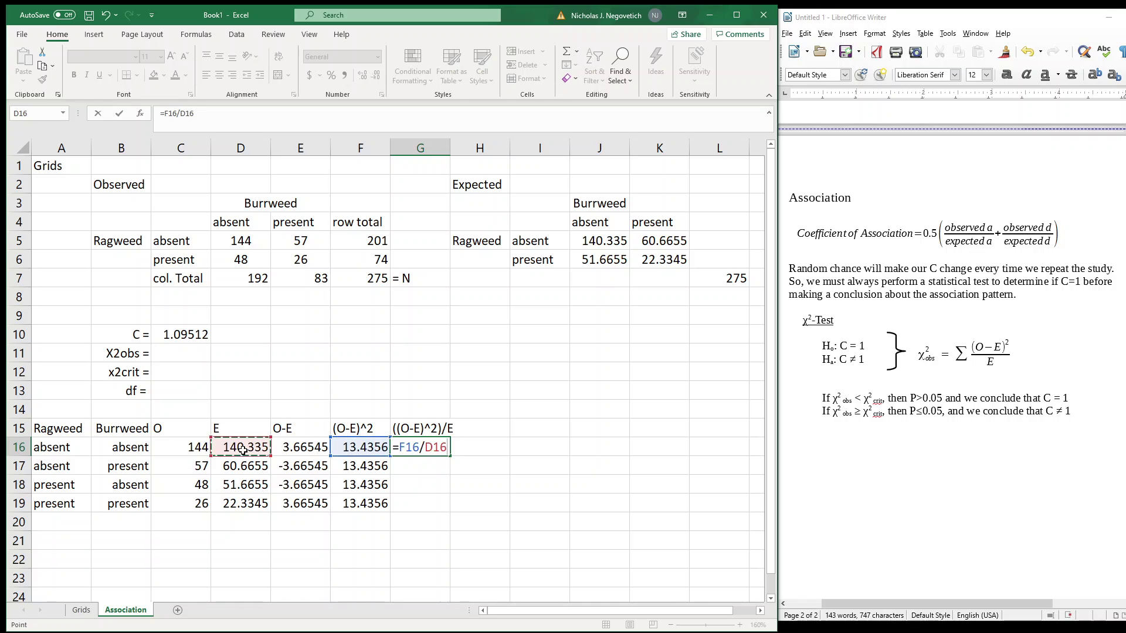
key("Return")
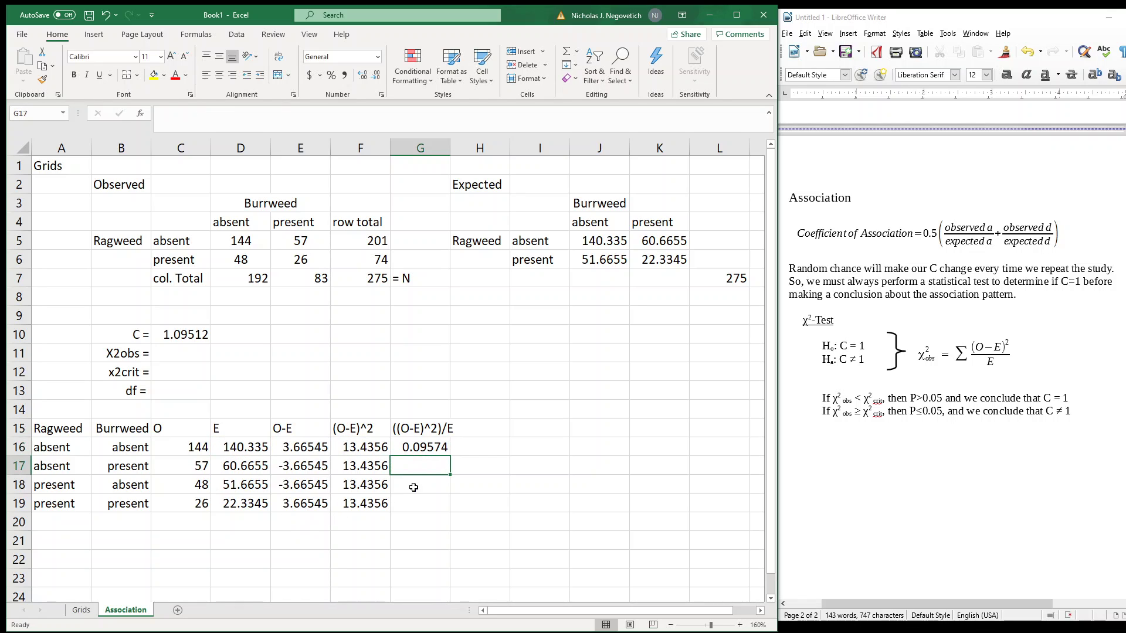
left_click(439, 450)
left_click_drag(450, 457, 449, 509)
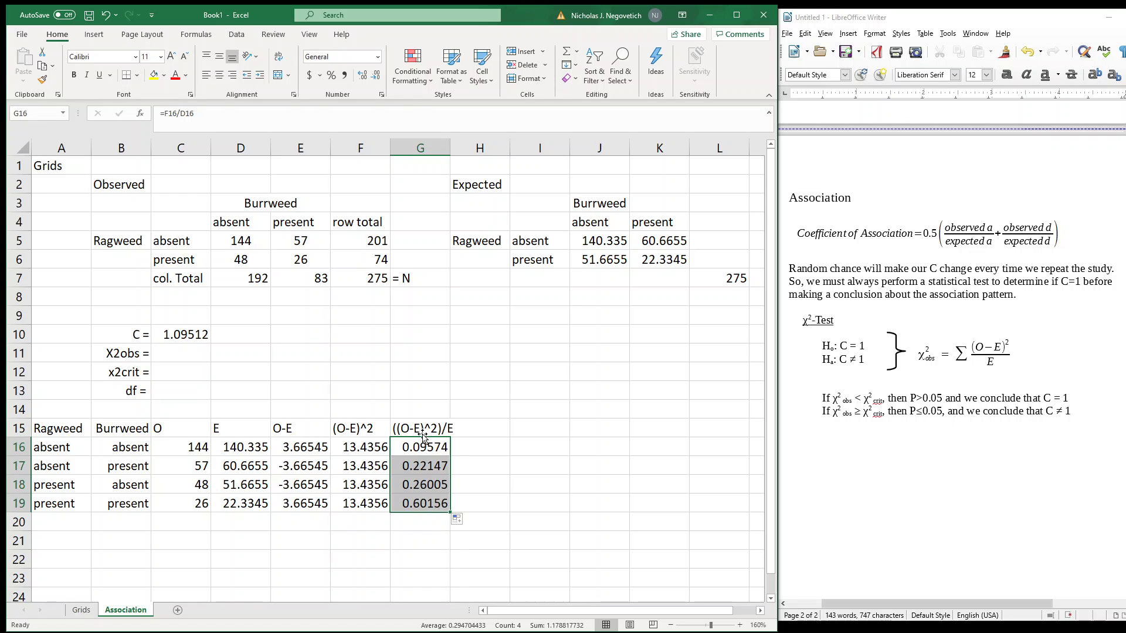
left_click(375, 521)
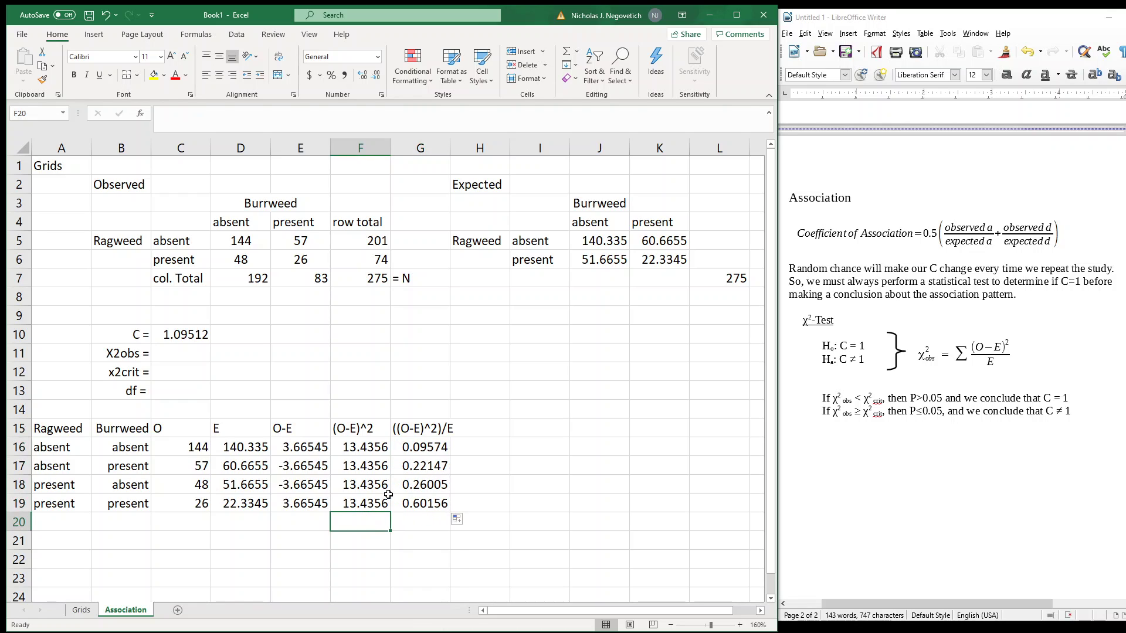
Step: Label F20 'X2obs =' and total G16:G19 with =SUM in G20, giving 1.17882
type("X")
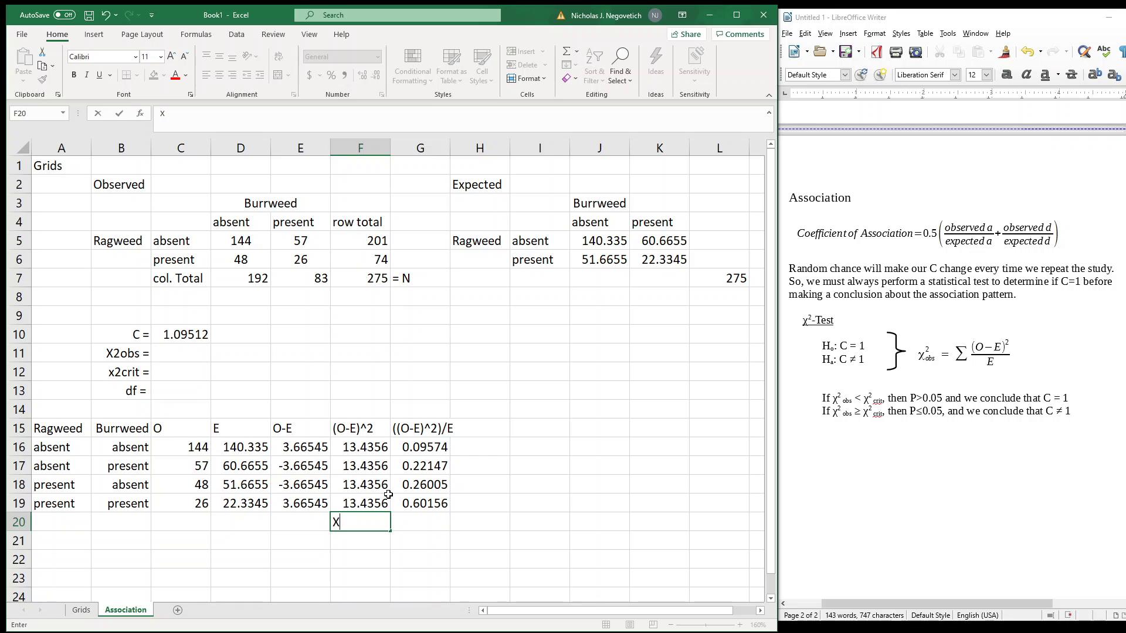
type("2obs =")
key("Tab")
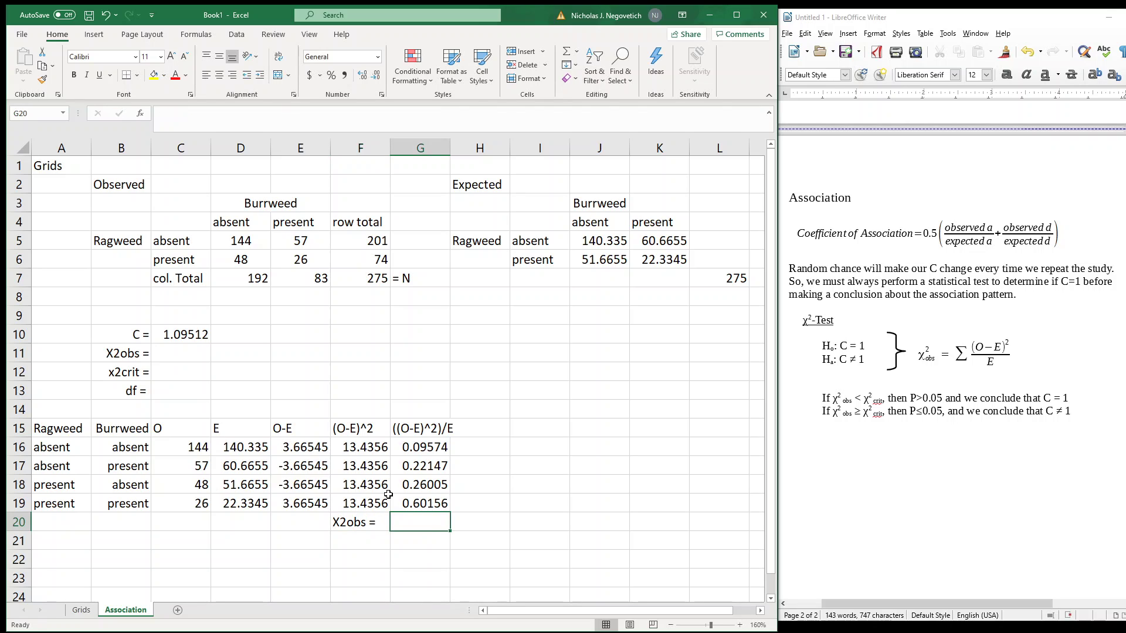
type("=sum(")
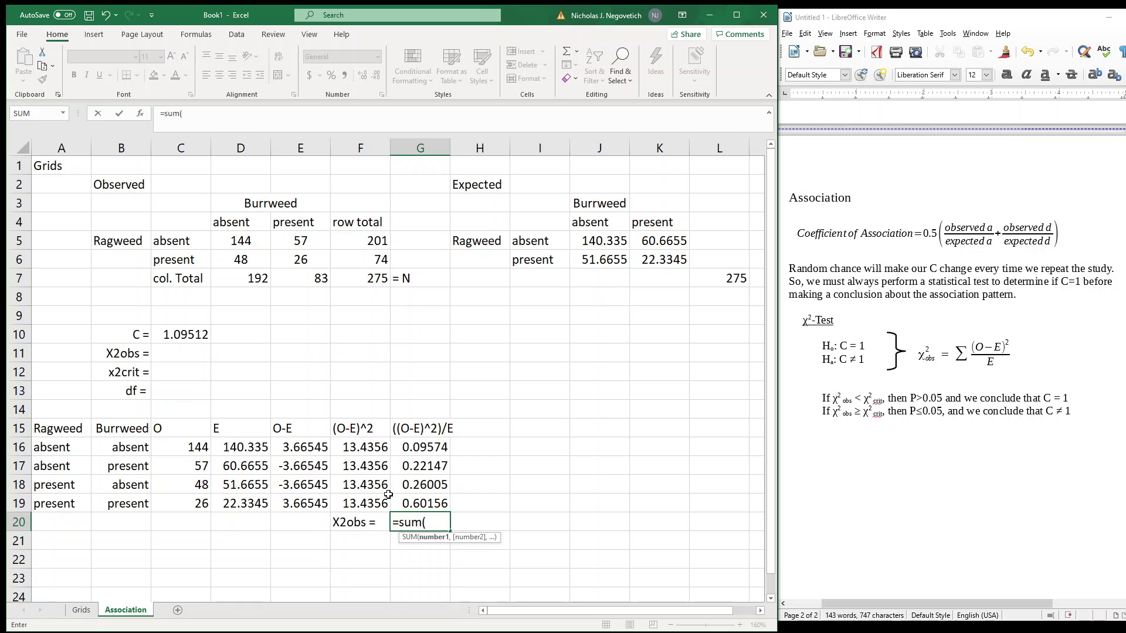
left_click_drag(420, 453, 425, 503)
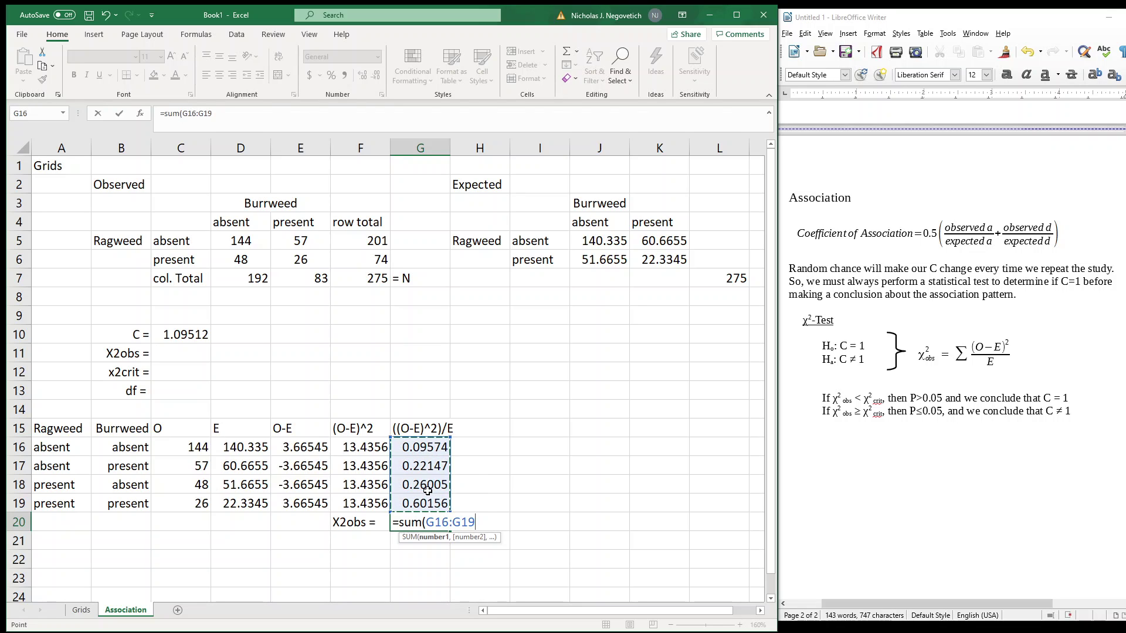
key("Return")
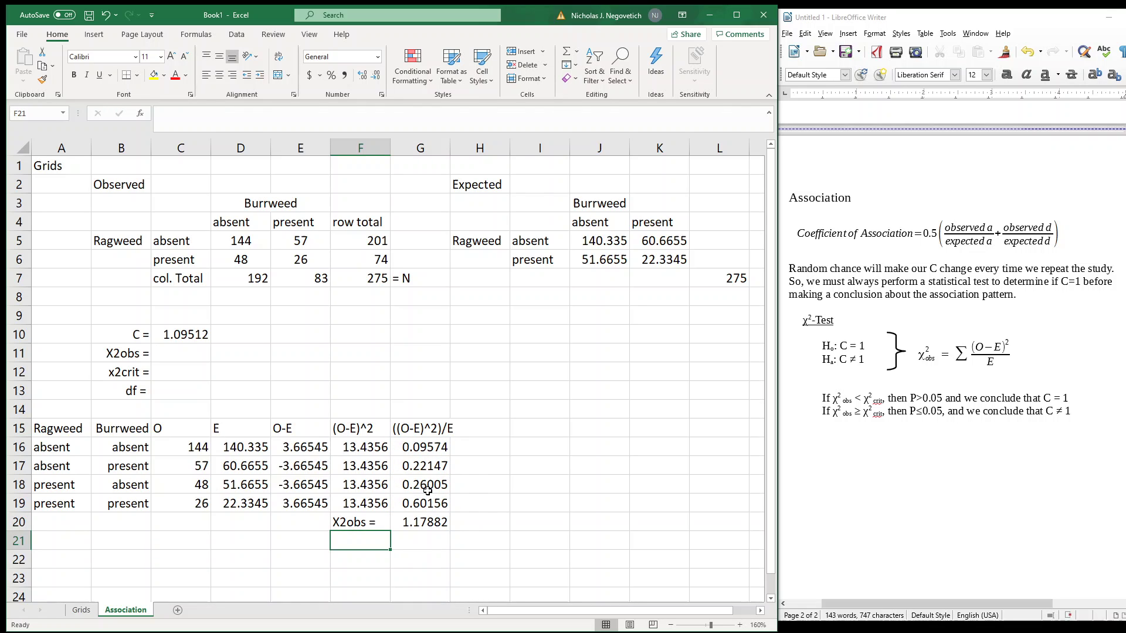
Step: Replace the hand-typed 1.17 in the X2obs cell with a link to the G20 total
left_click(195, 355)
type("1.17")
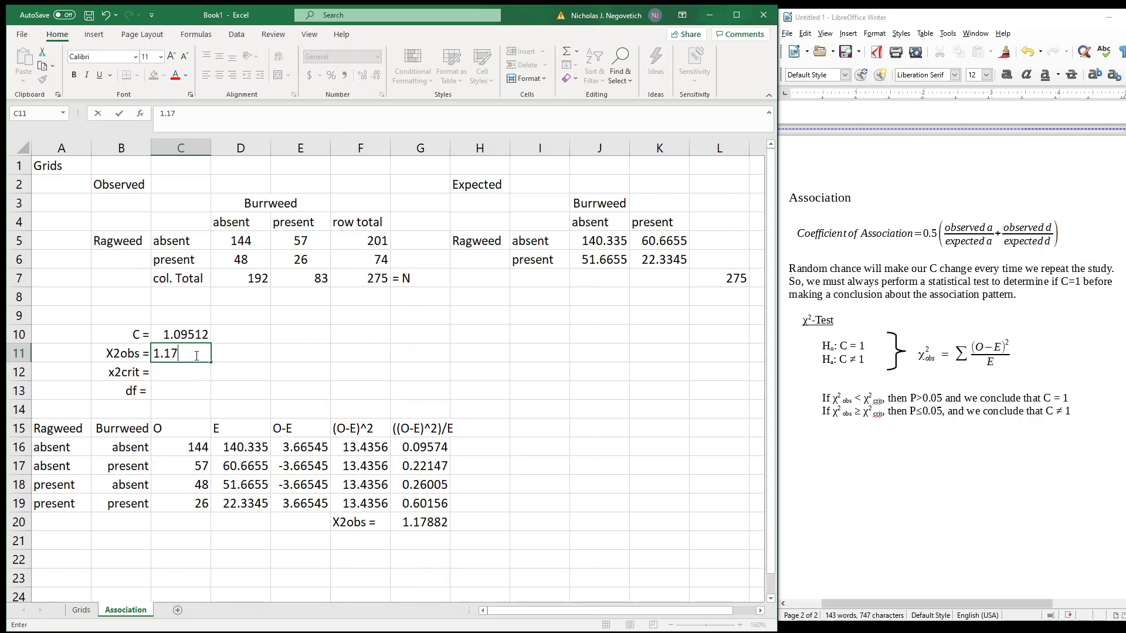
key("BackSpace")
key("BackSpace")
key("BackSpace")
key("BackSpace")
type("=")
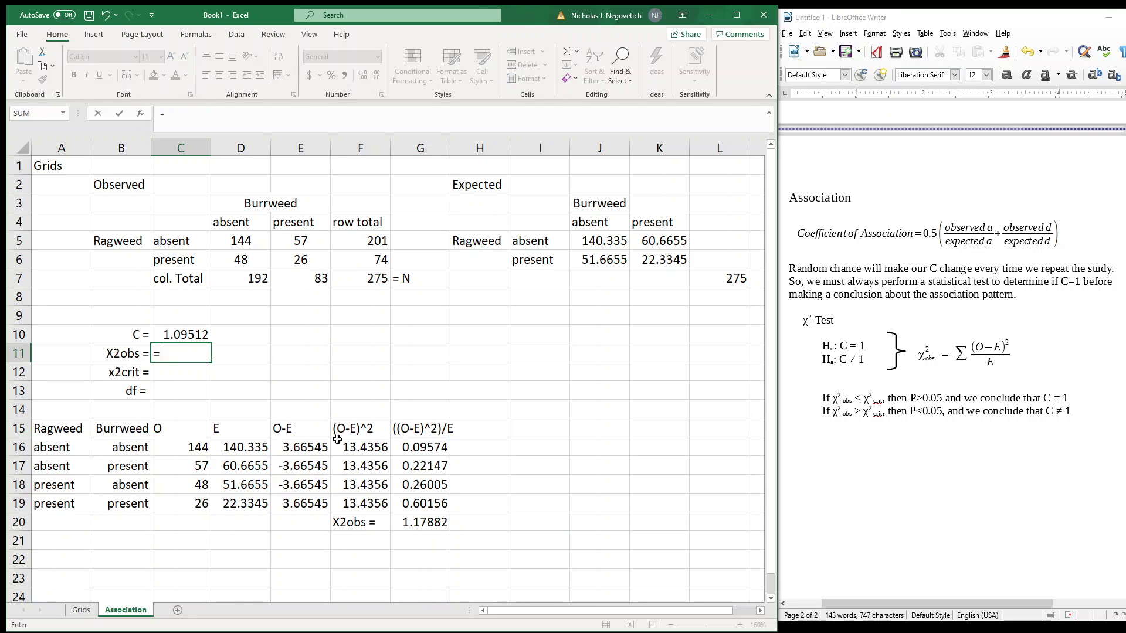
left_click(425, 522)
Step: Confirm the C11 link so X2obs beside C shows 1.17882
key("Return")
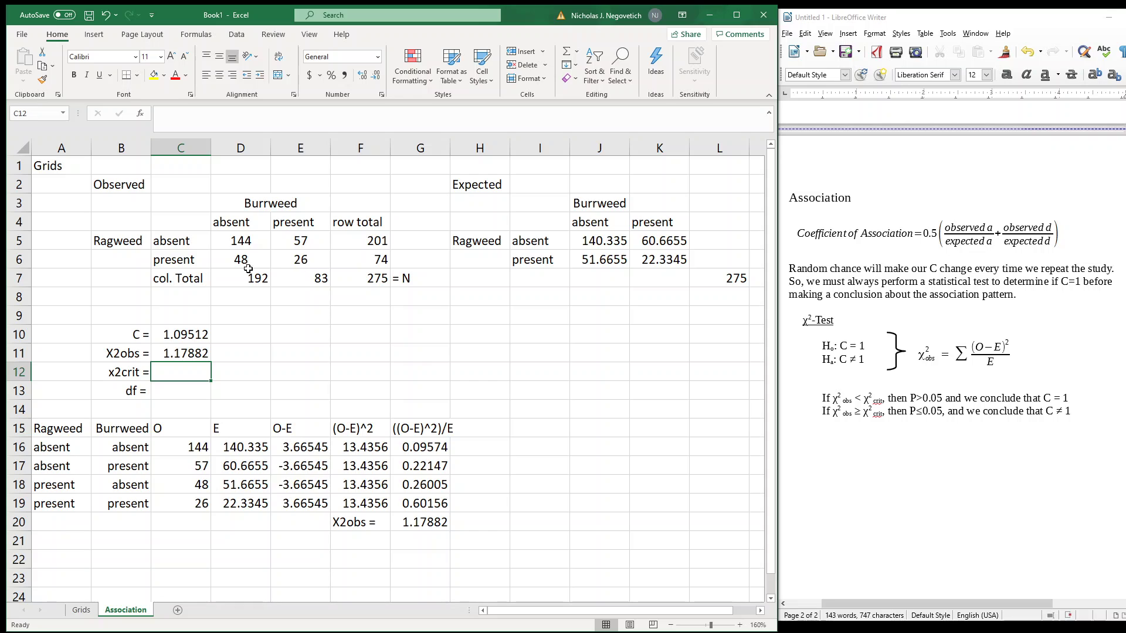
Step: Enter df = 1 in C13 and bring up the ChiSquare.pdf critical-value table
left_click(193, 394)
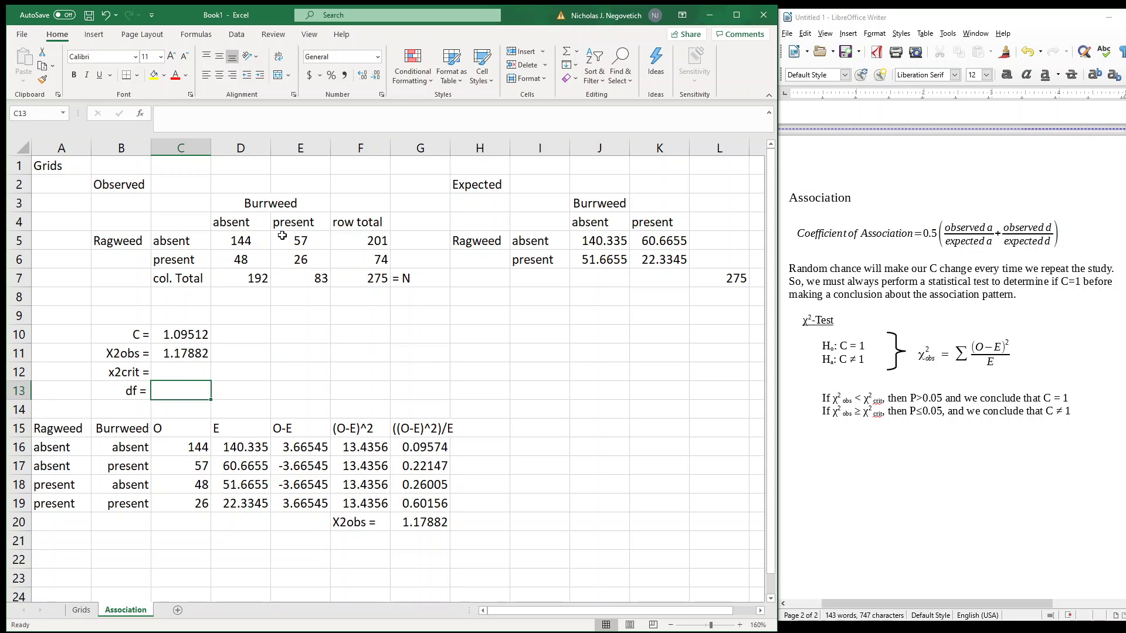
type("1")
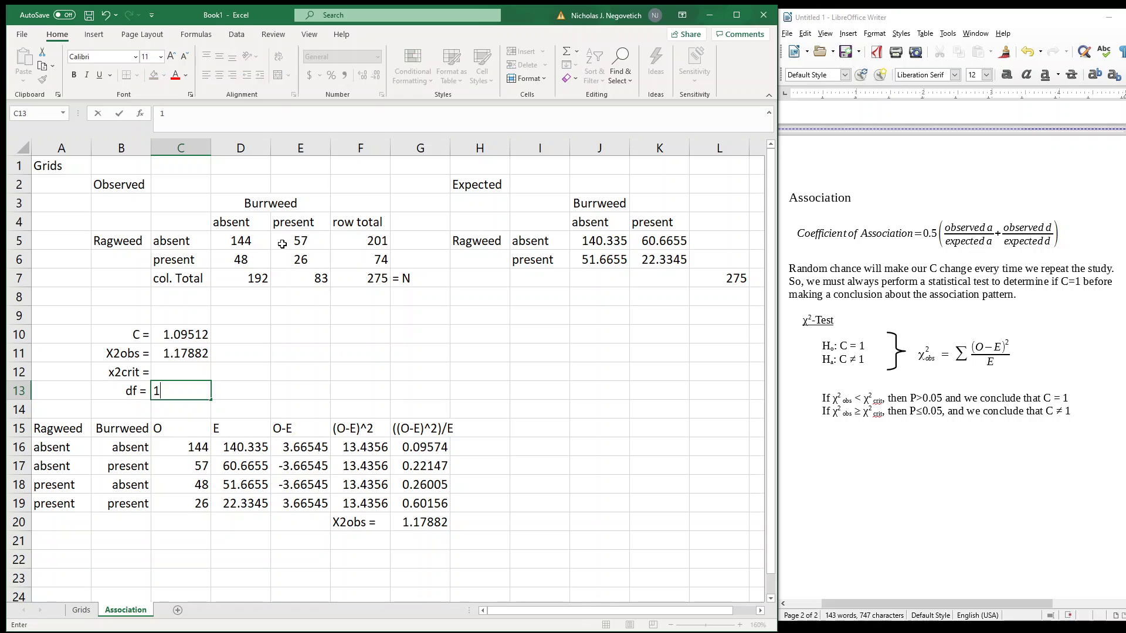
key("Return")
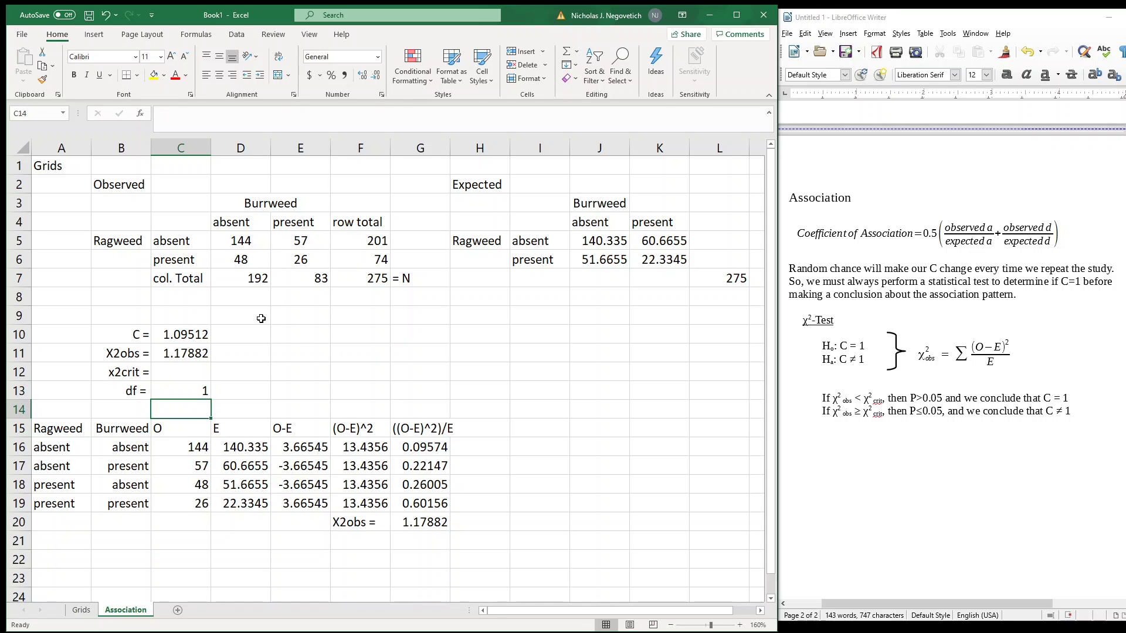
left_click(173, 389)
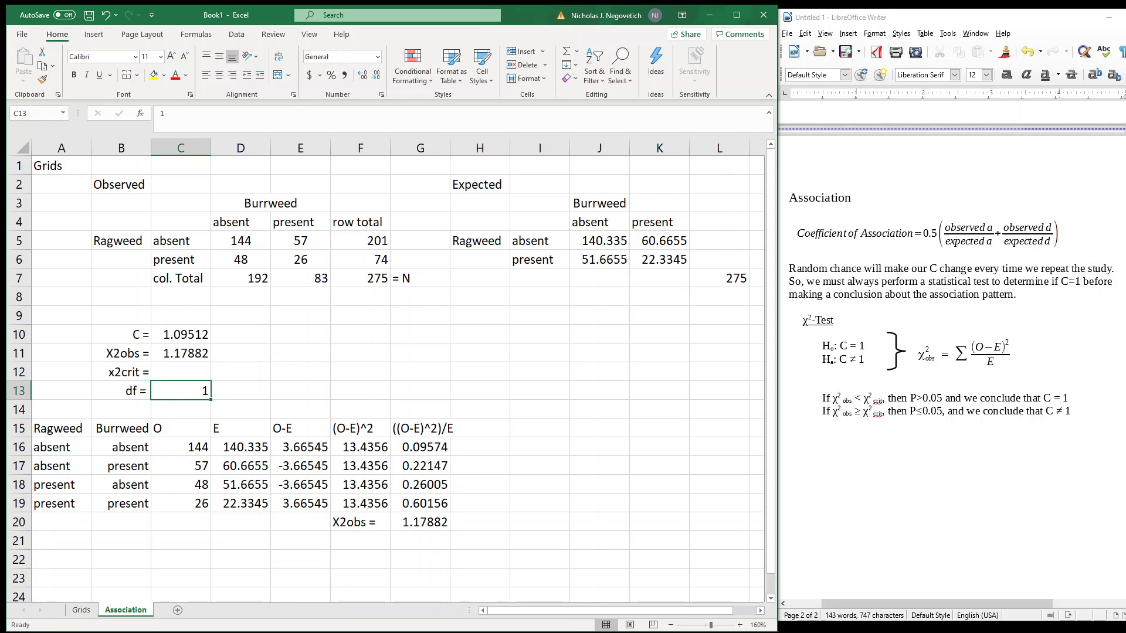
left_click(188, 371)
key("alt+Tab")
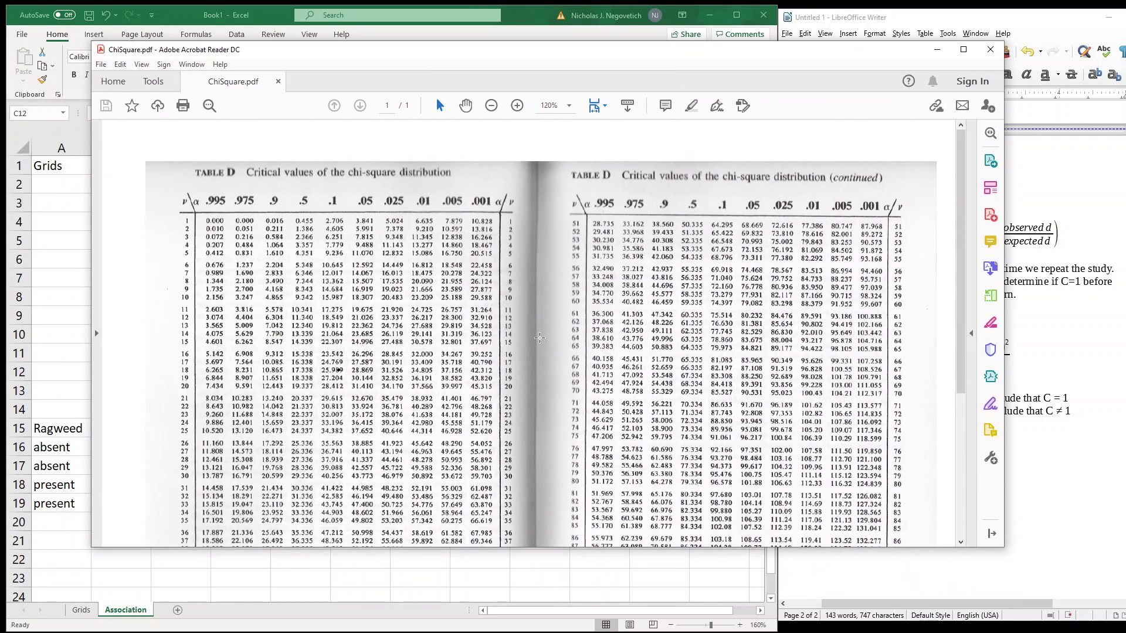
Step: Enlarge the chi-square table to its header rows and move the Acrobat window aside
scroll(514, 324, "up", 2, "ctrl")
scroll(465, 289, "up", 2, "ctrl")
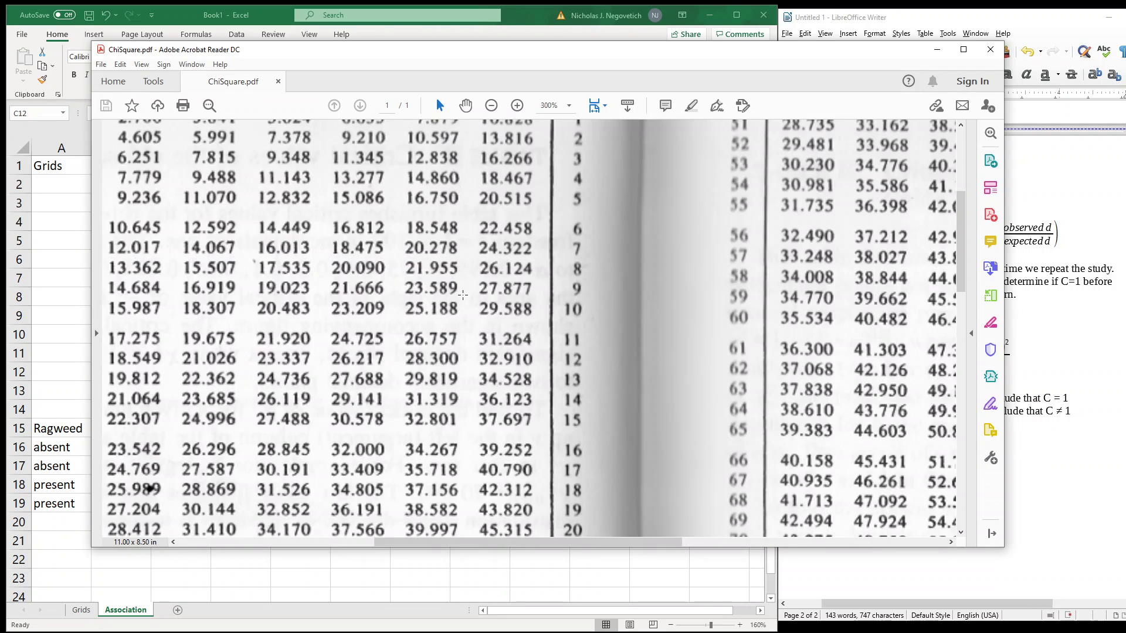
left_click_drag(624, 542, 487, 541)
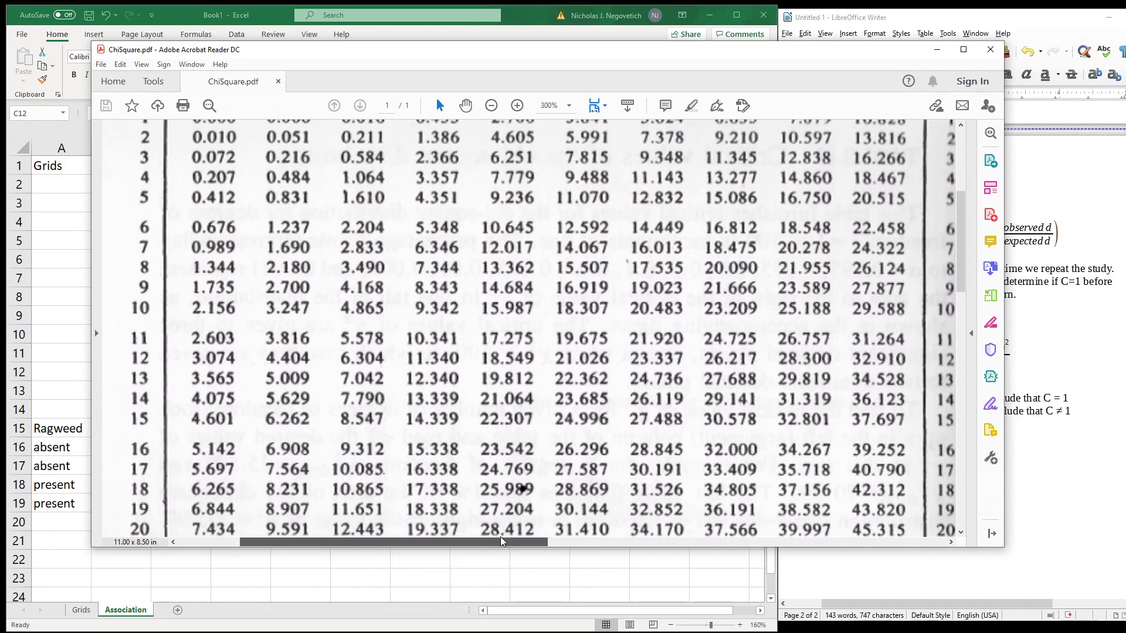
scroll(487, 486, "up", 3)
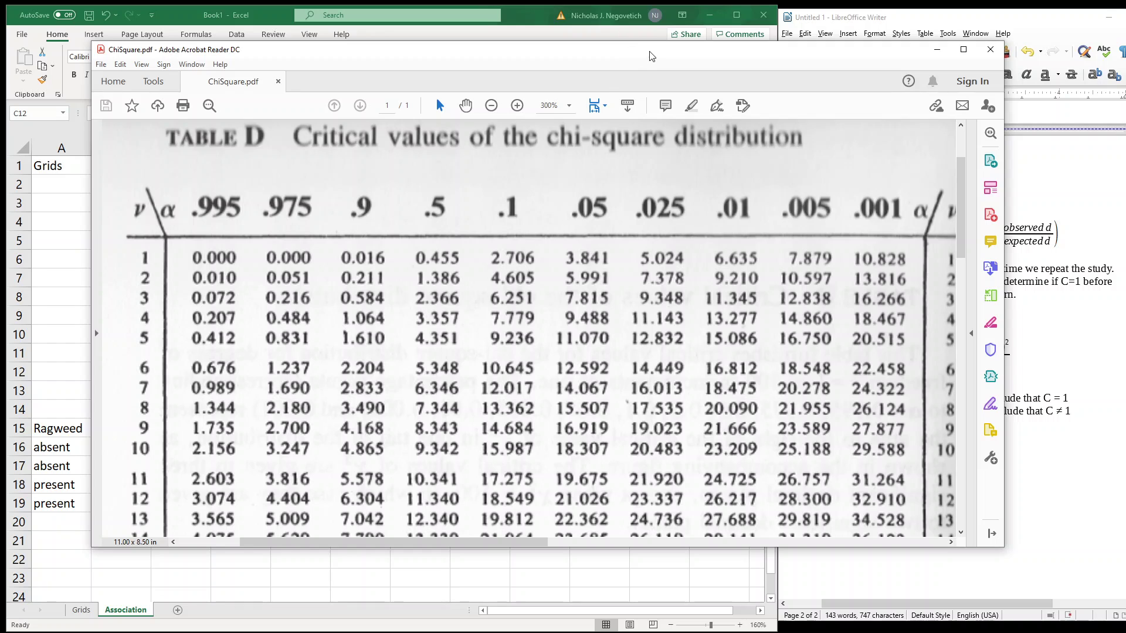
left_click_drag(654, 55, 0, 24)
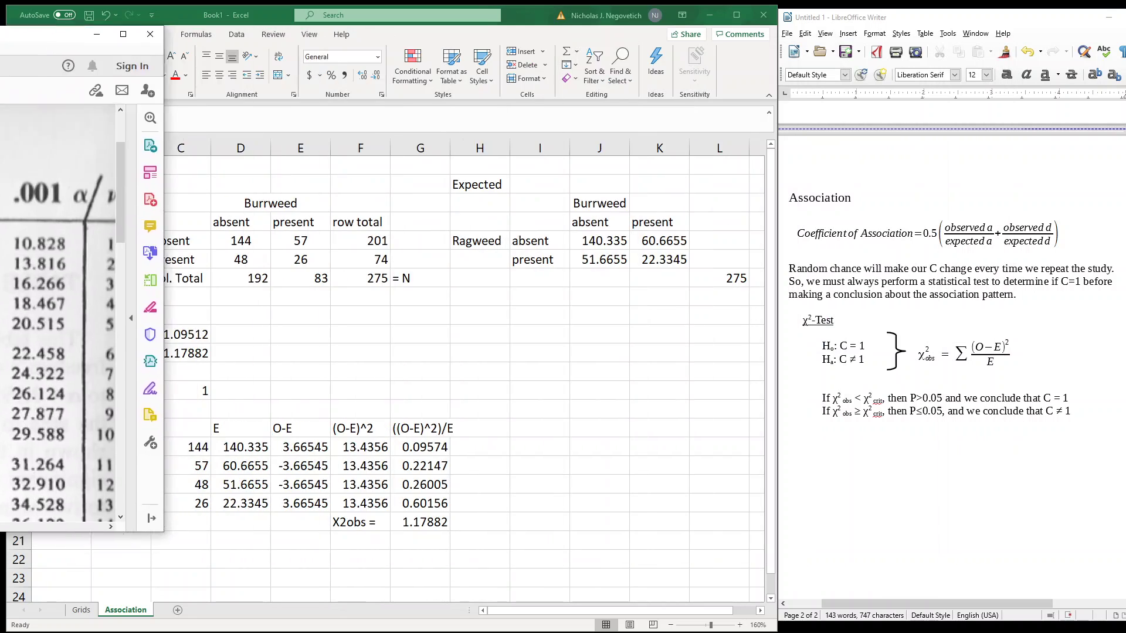
Step: Enter 3.841 as x2crit in C12, the df = 1 critical value
left_click(204, 367)
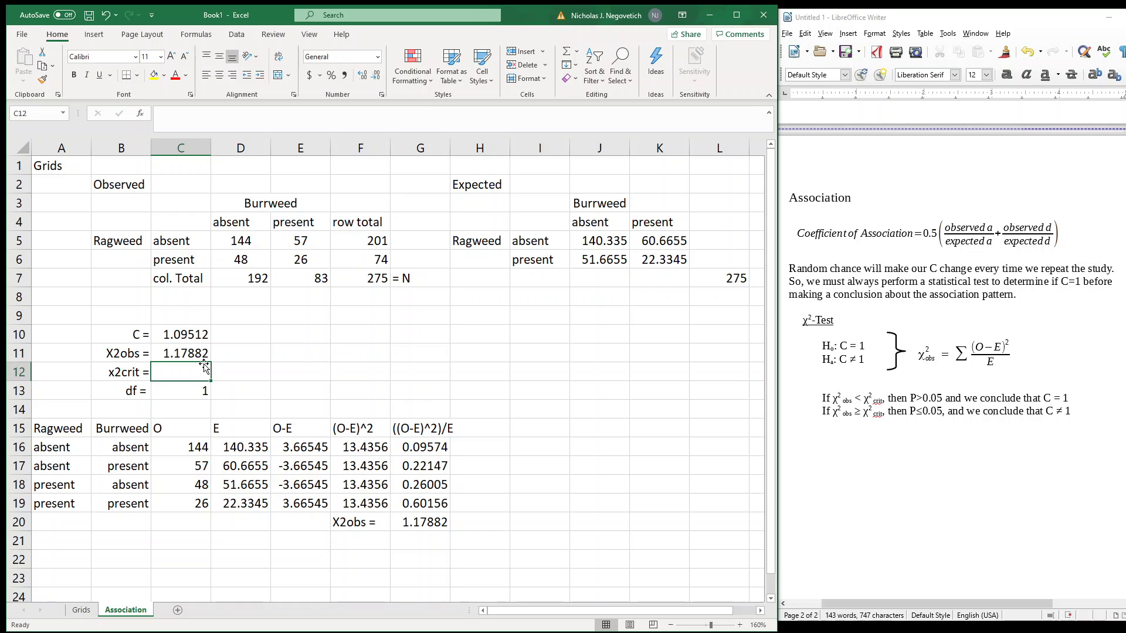
type("3")
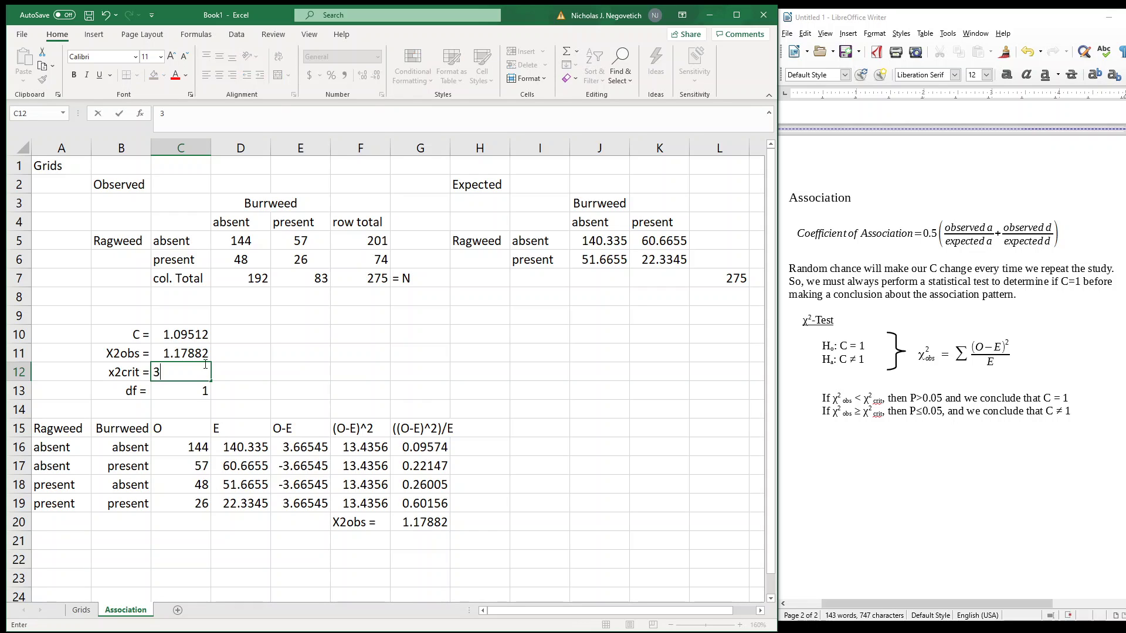
type(".841")
key("Return")
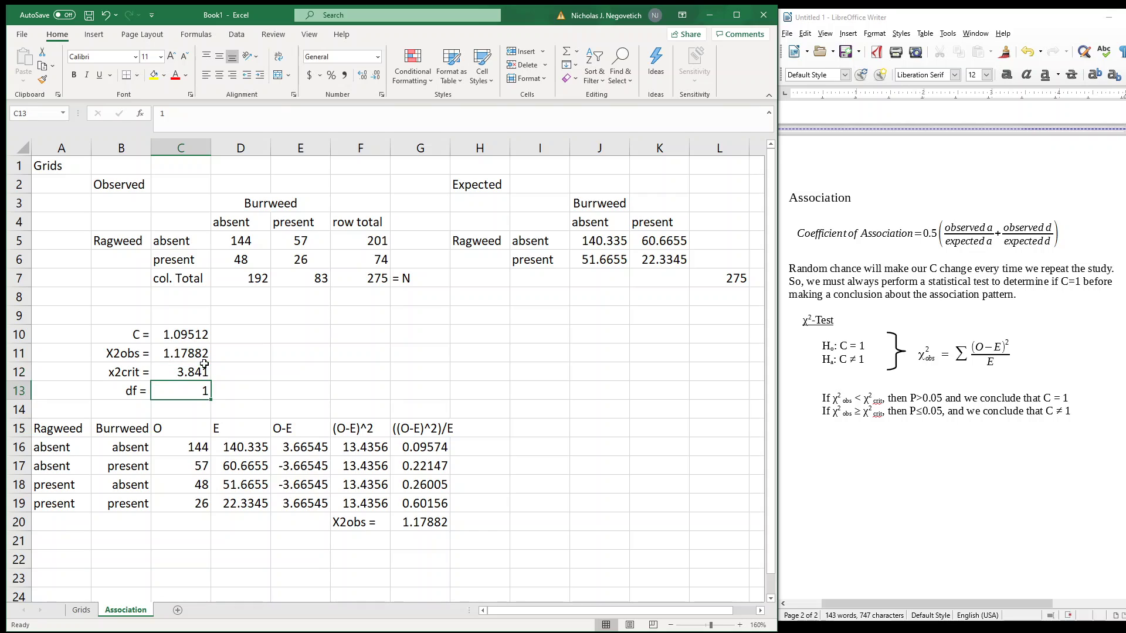